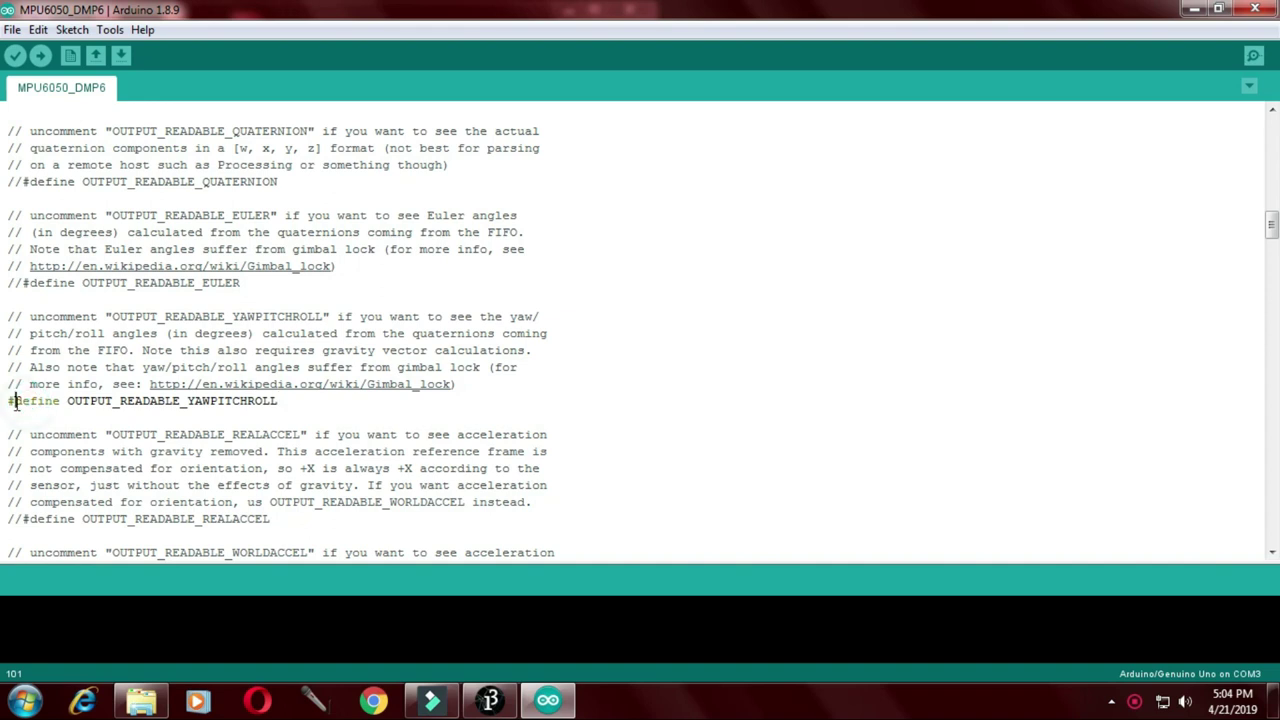
Step: Comment out the OUTPUT_READABLE_YAWPITCHROLL define line in the MPU6050_DMP6 sketch
key(BackSpace)
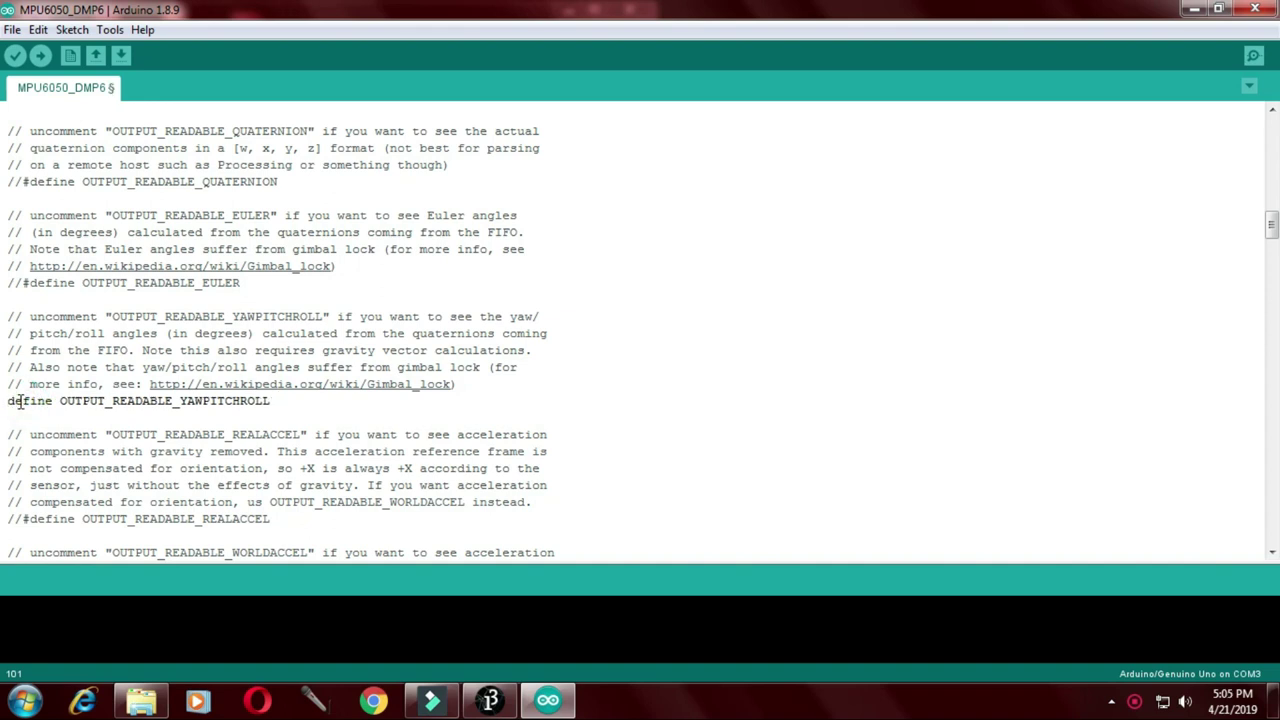
text(//)
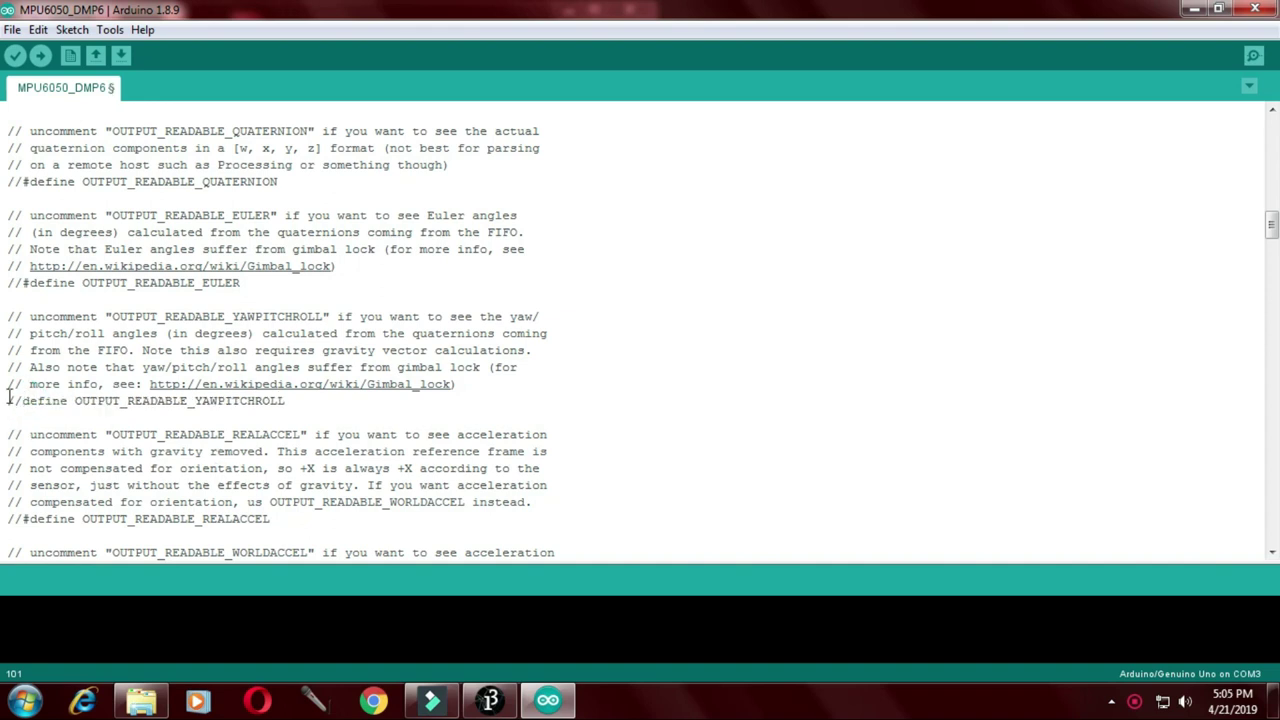
Step: Uncomment the OUTPUT_TEAPOT define line and upload the sketch to the board
mouse_move(1274, 220)
mouse_down()
mouse_move(1274, 245)
mouse_move(1273, 232)
mouse_up()
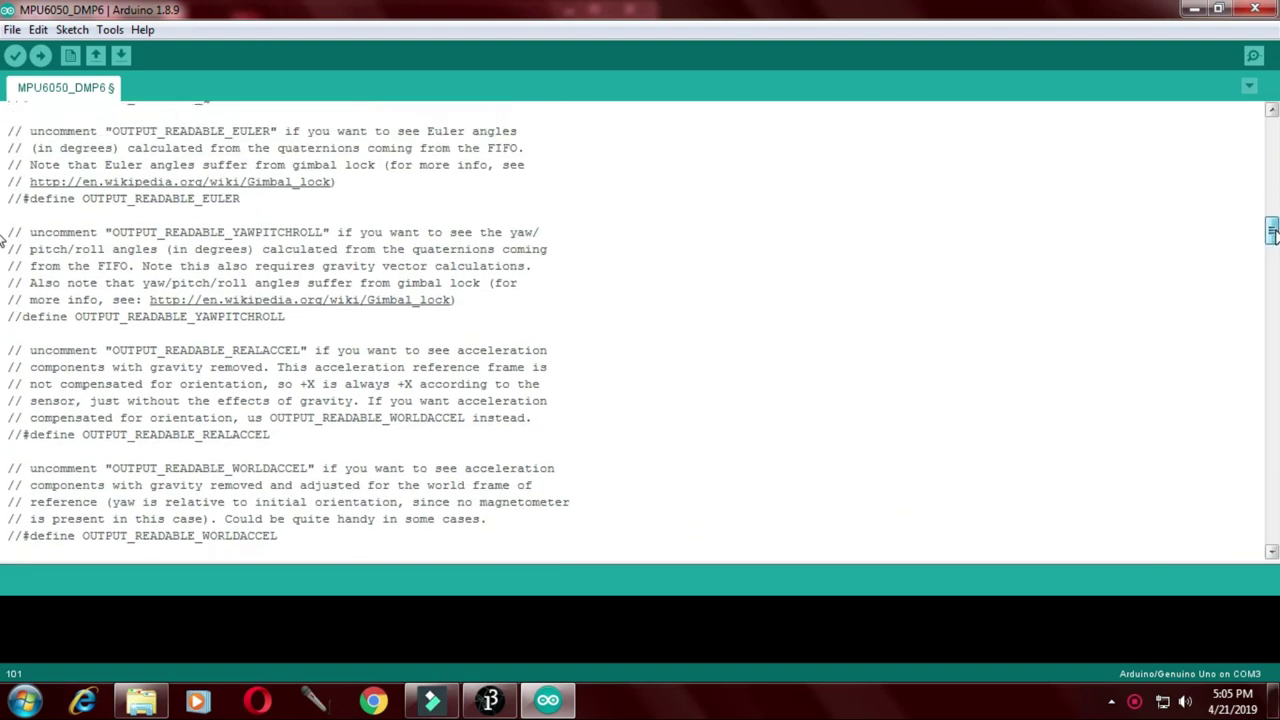
drag(1273, 232, 1273, 242)
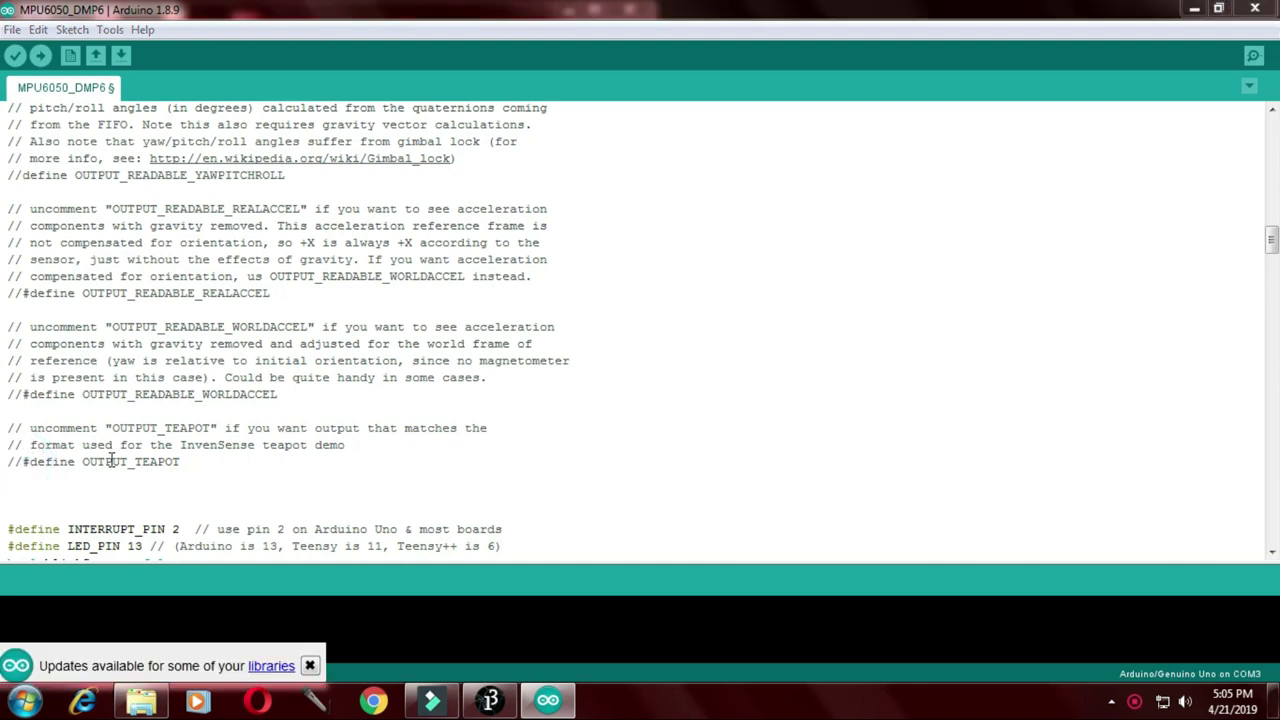
click(29, 462)
key(BackSpace)
key(BackSpace)
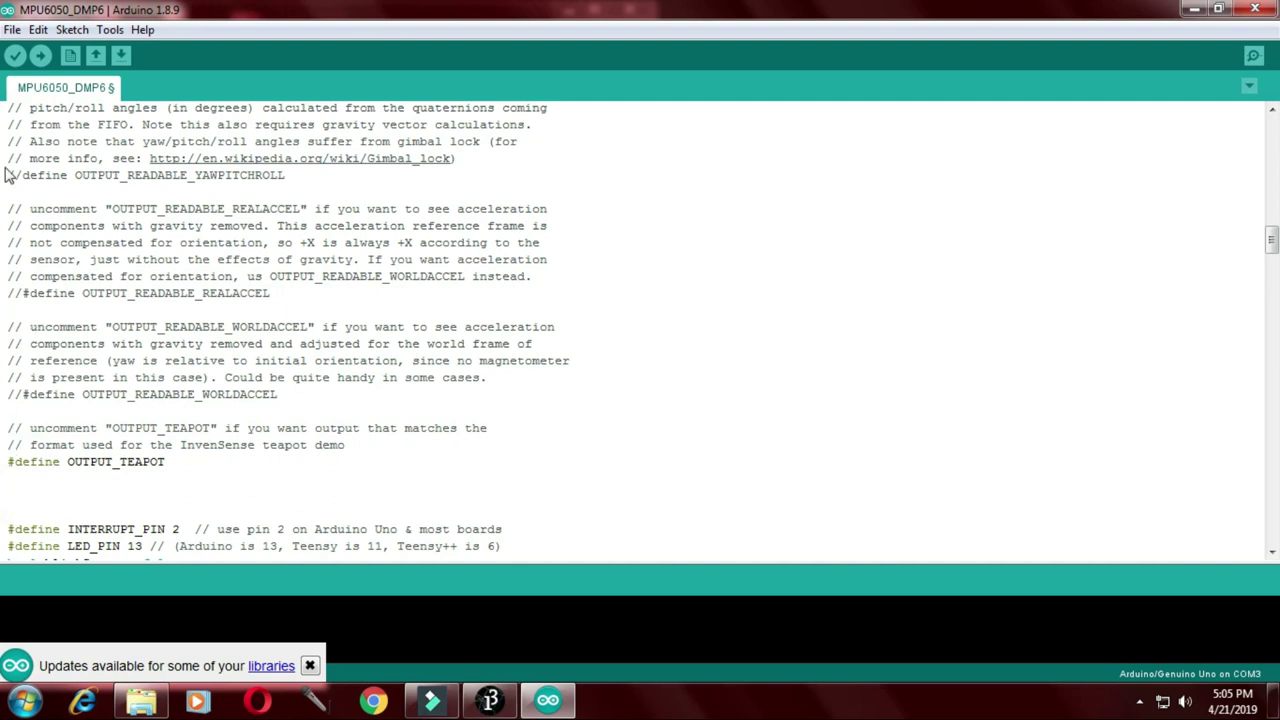
click(39, 57)
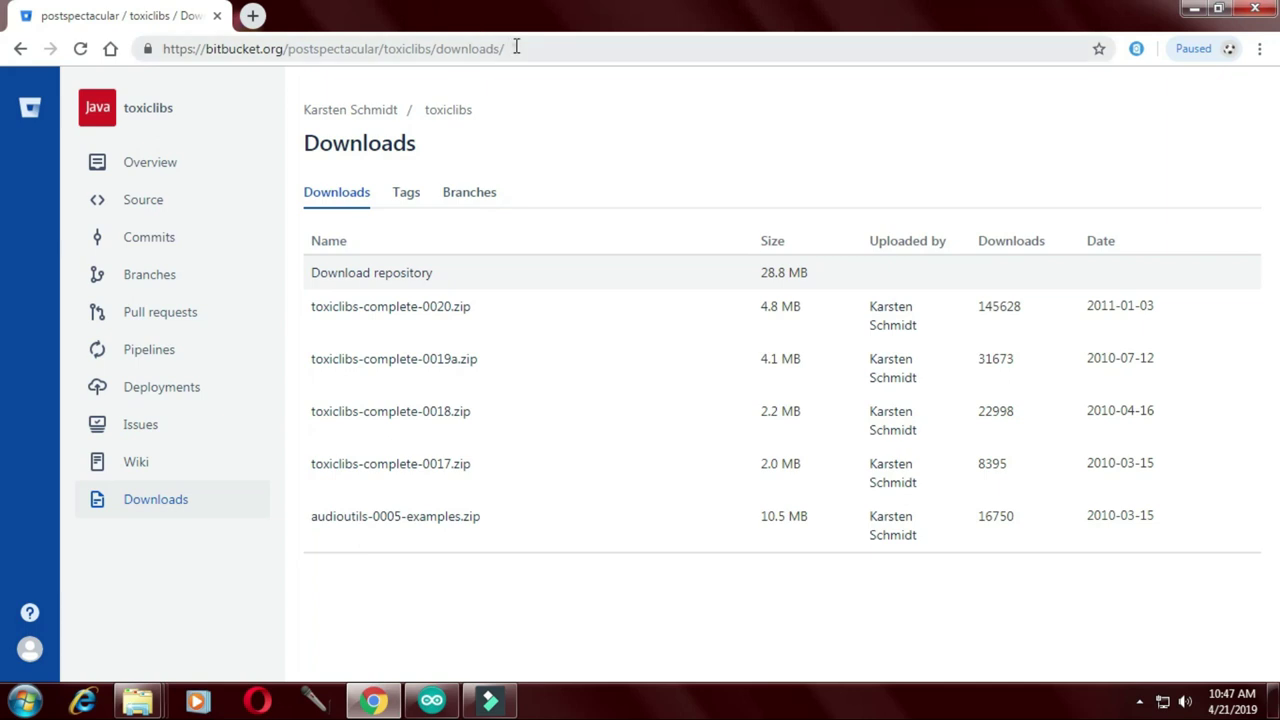
Step: In Chrome, download toxiclibs-complete-0020.zip from the Bitbucket toxiclibs downloads page and save it to the Desktop
click(516, 47)
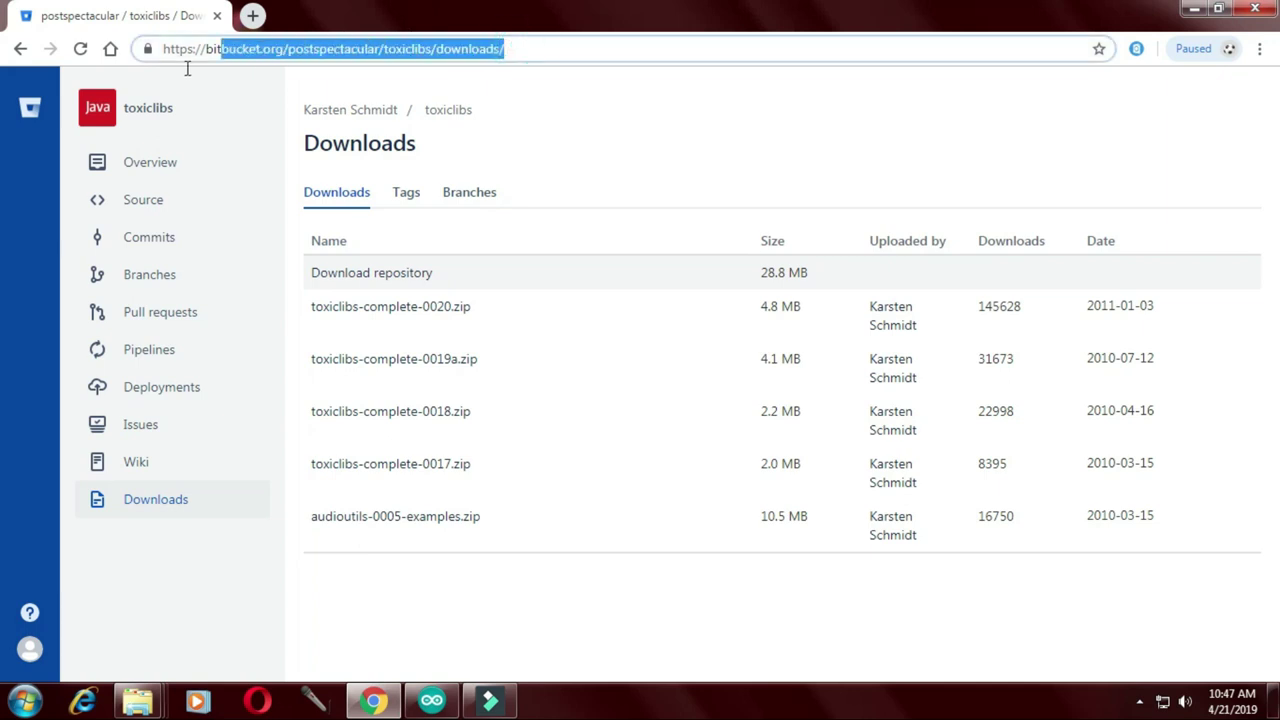
click(588, 138)
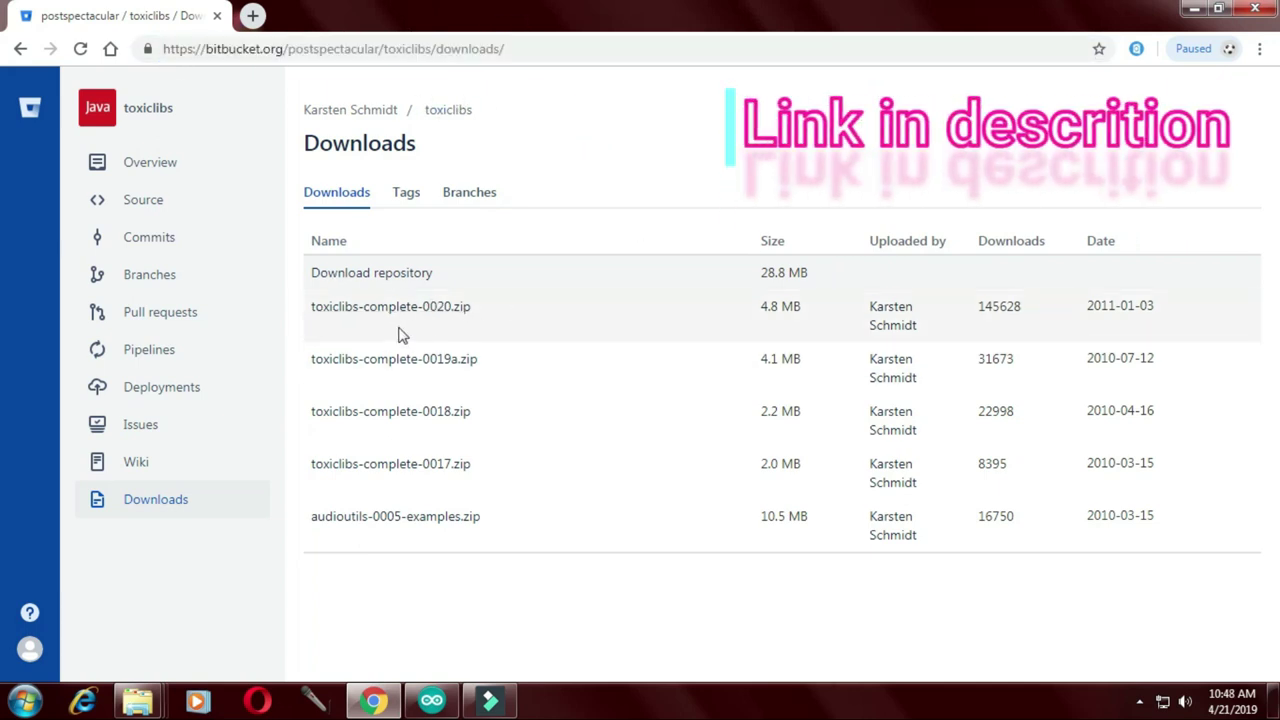
click(402, 310)
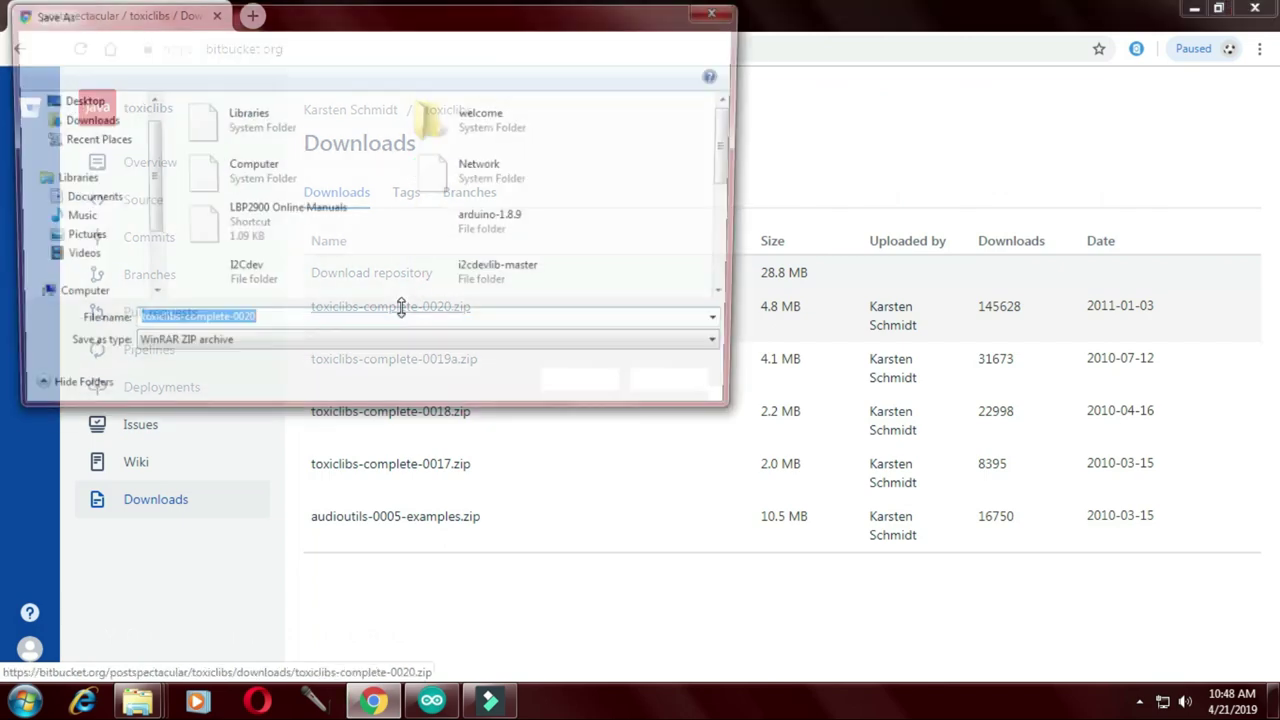
click(82, 128)
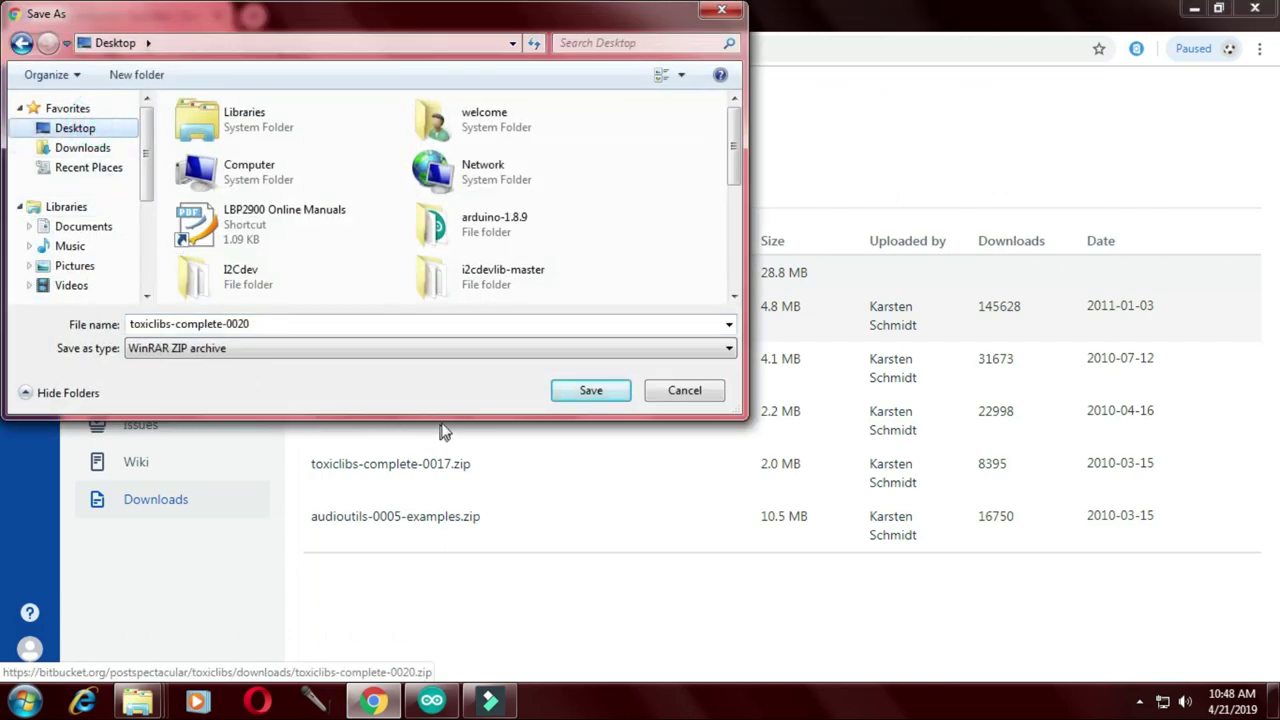
click(590, 391)
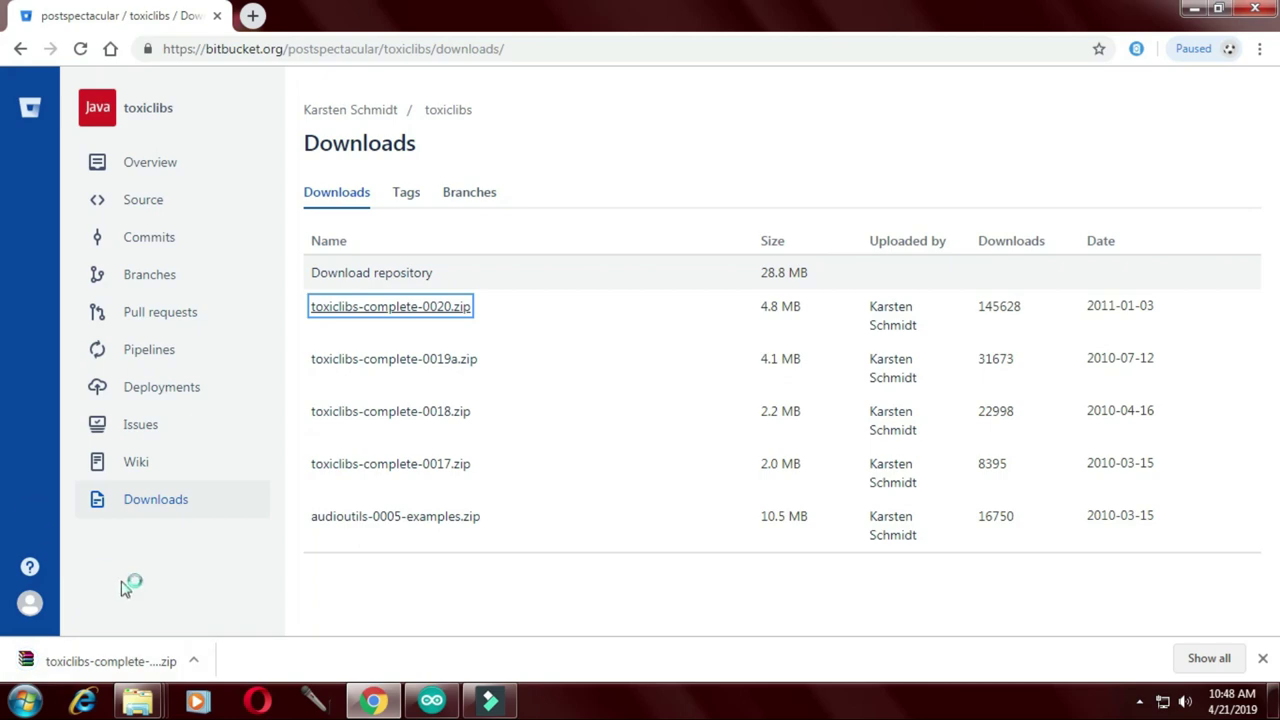
Step: Check the contents of the downloaded toxiclibs archive and extract its folders directly onto the desktop
click(1194, 10)
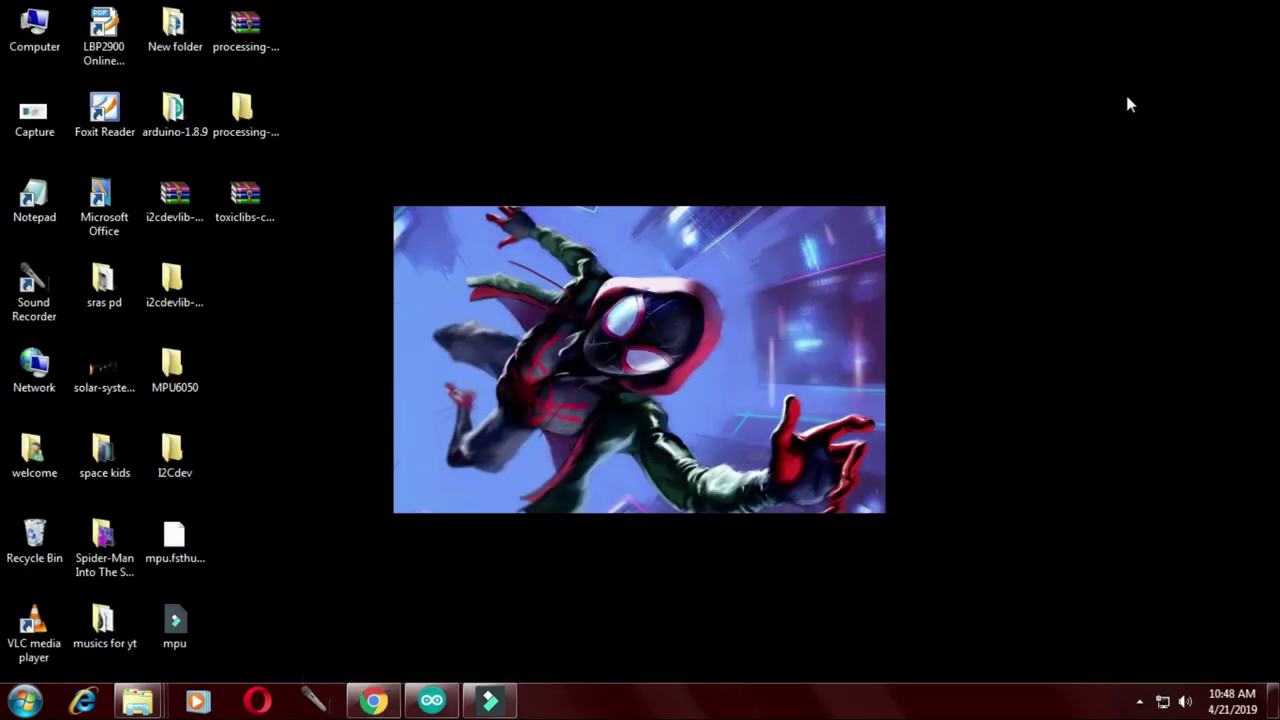
double_click(245, 200)
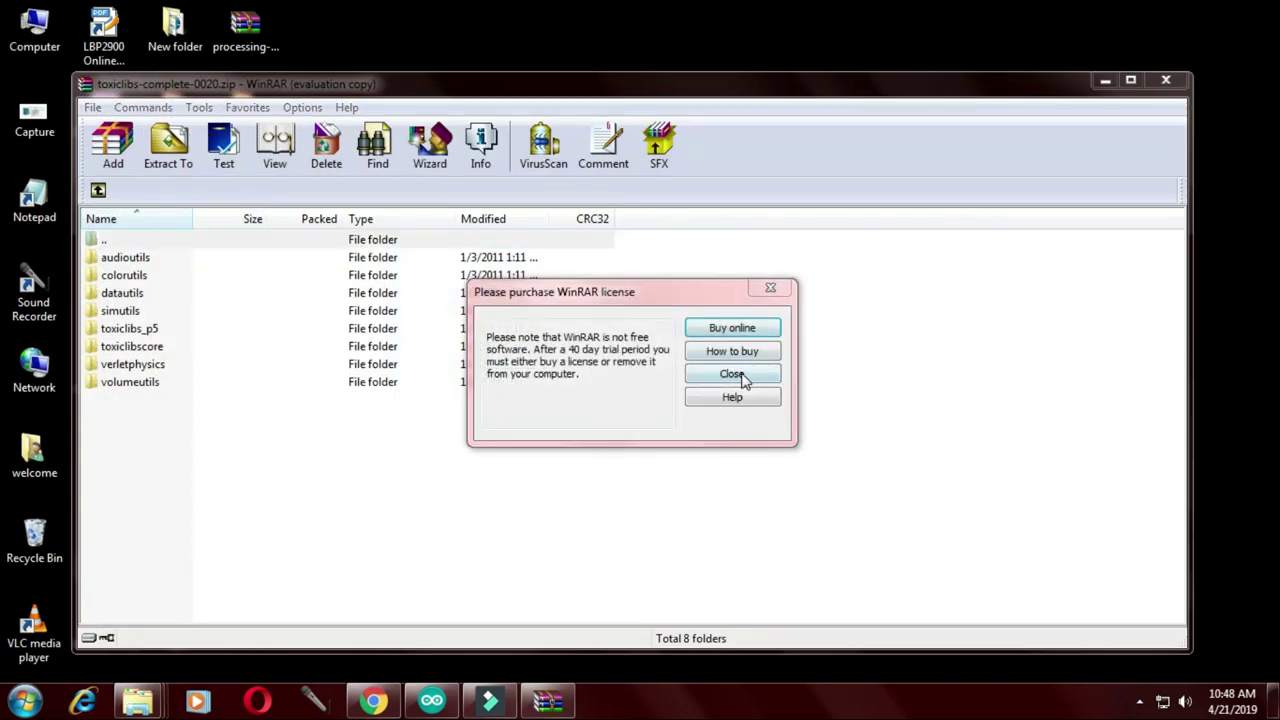
click(731, 374)
click(1166, 79)
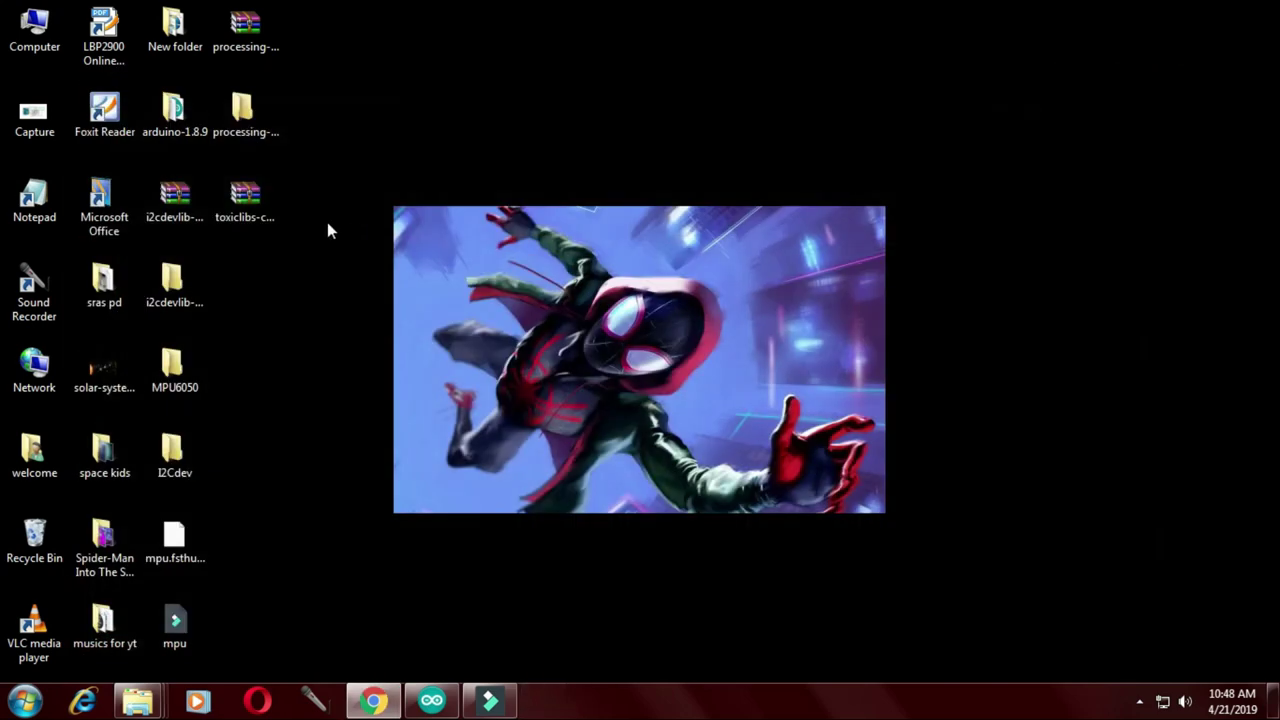
right_click(228, 203)
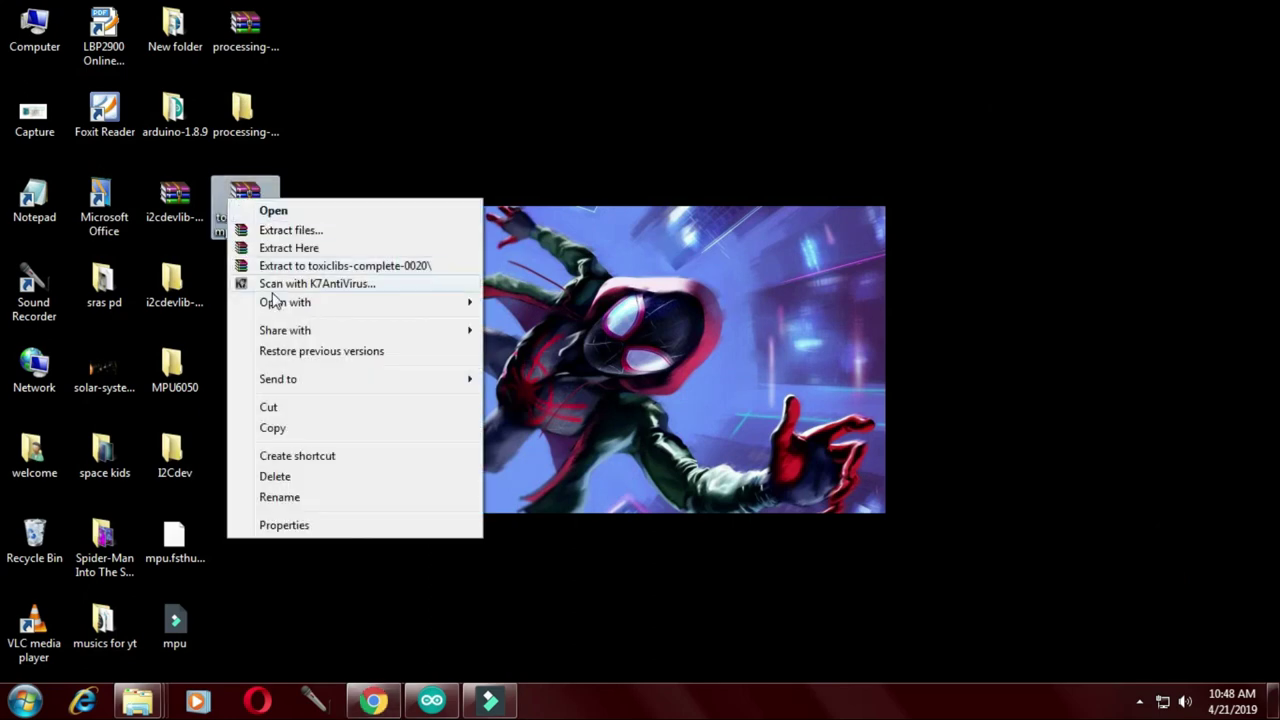
click(298, 246)
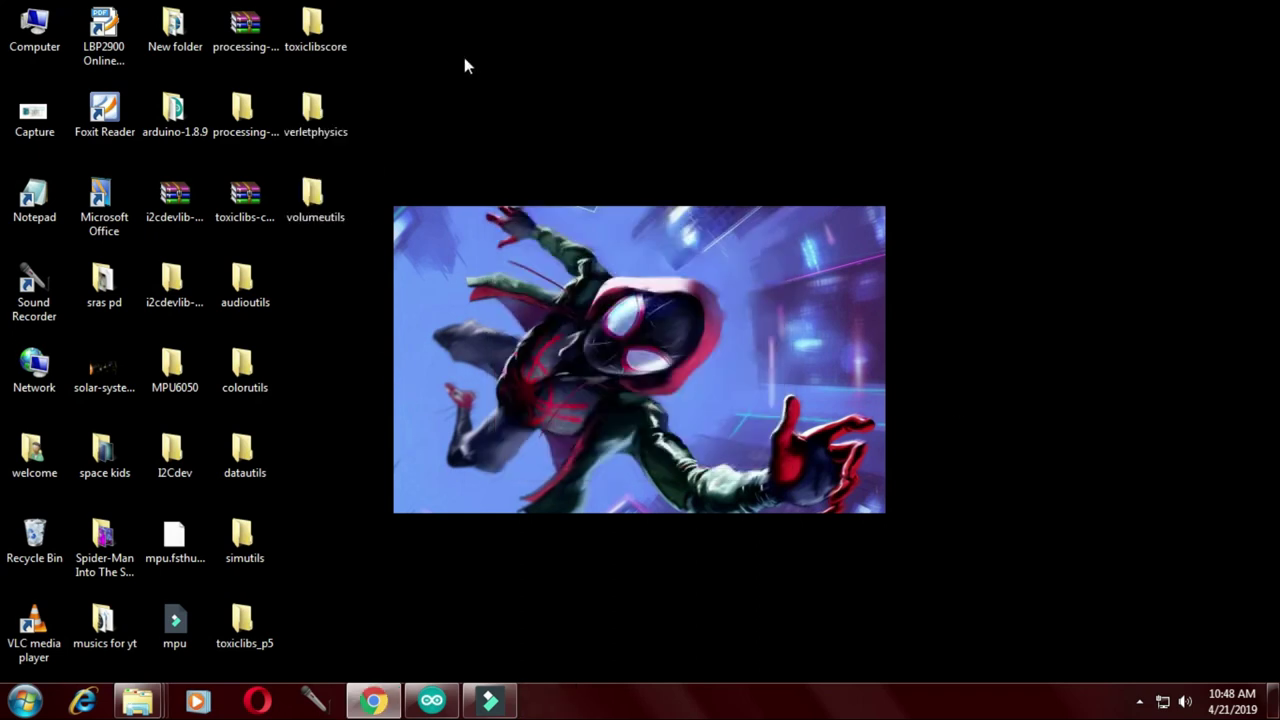
Step: Copy the extracted colorutils, datautils and simutils folders from the desktop
drag(362, 105, 297, 239)
right_click(316, 205)
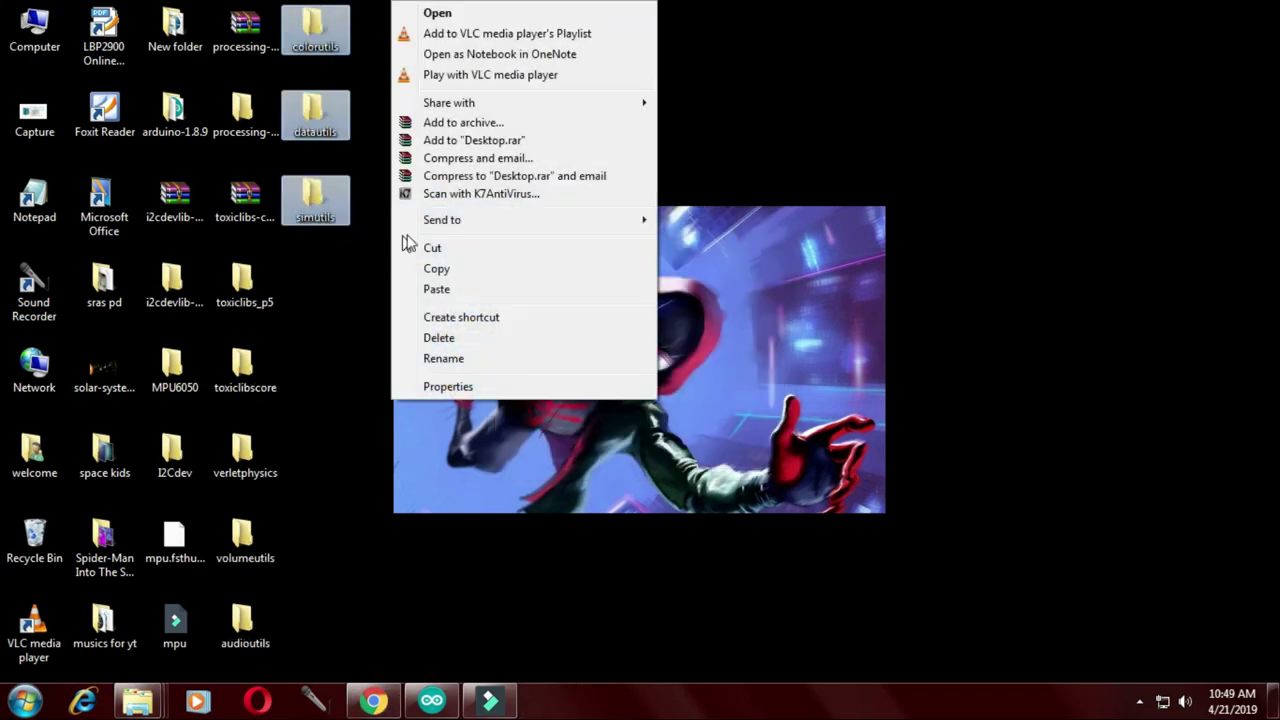
click(507, 268)
click(337, 362)
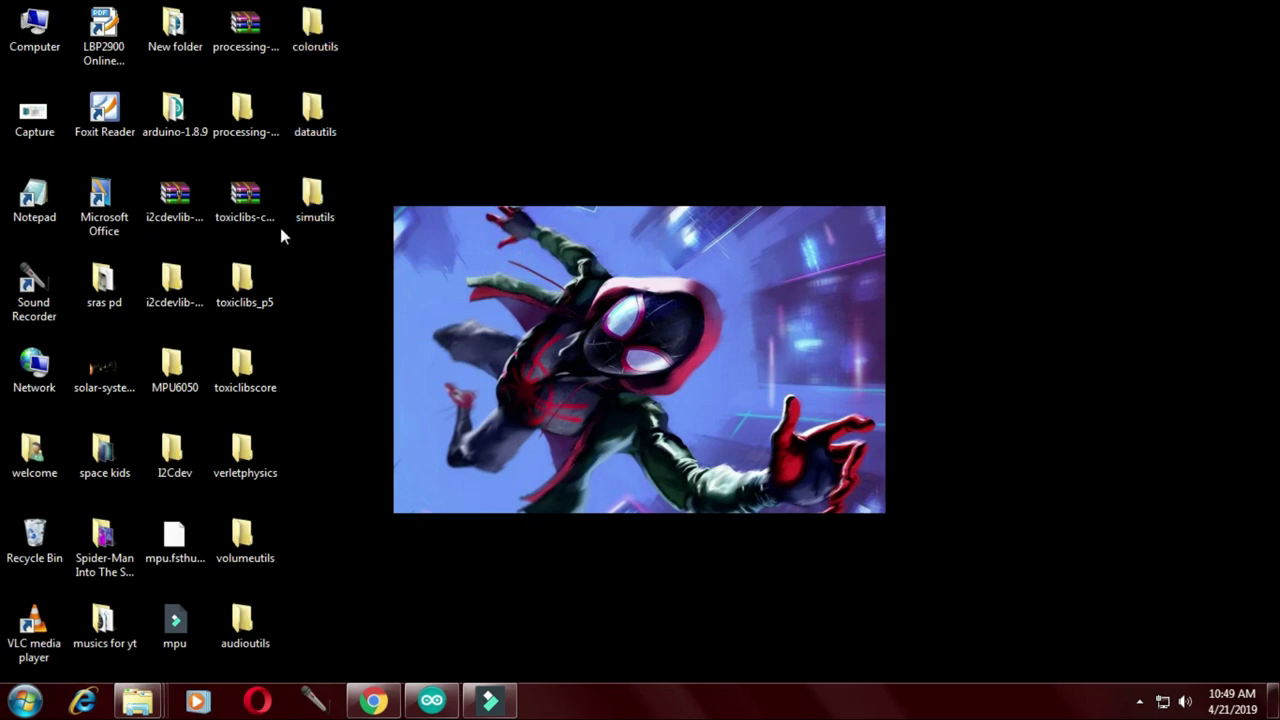
Step: Open the processing-3.5.3 folder and resize its window so the extracted desktop folders stay visible beside it
double_click(242, 118)
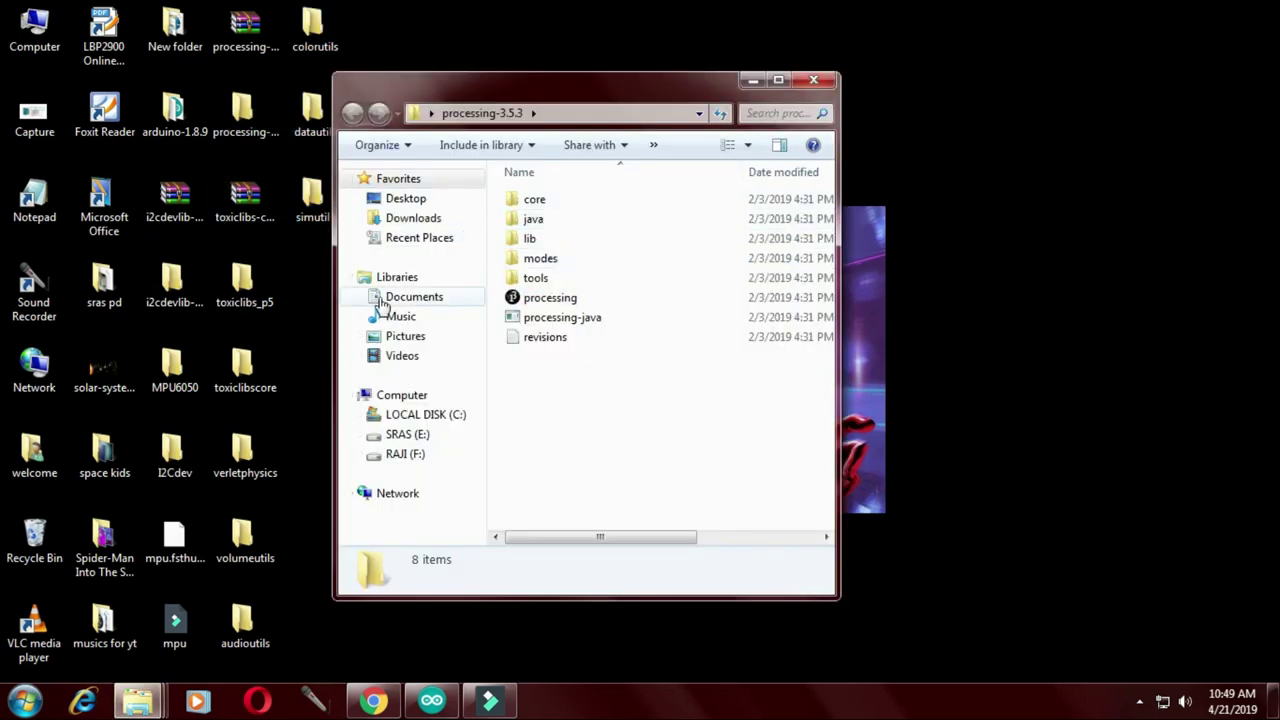
drag(334, 304, 920, 360)
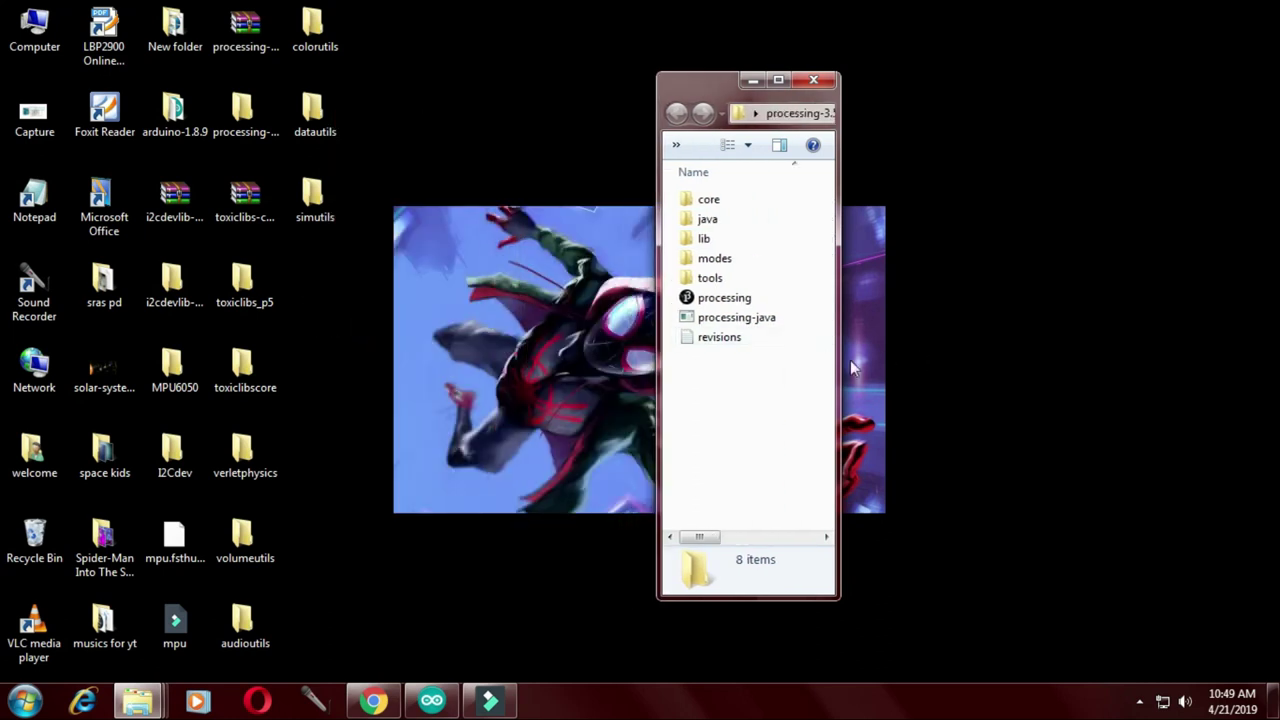
drag(845, 358, 1192, 357)
Step: Paste the copied folders into the modes\java\libraries folder of processing-3.5.3
click(894, 258)
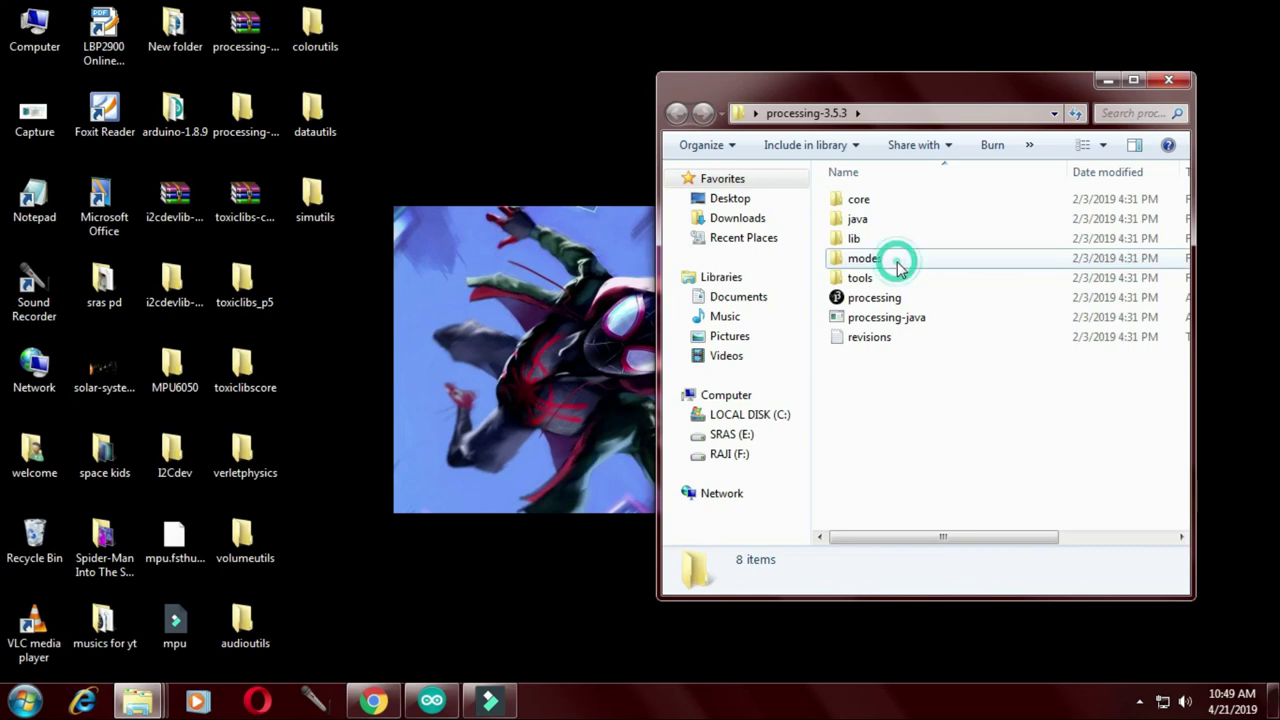
click(897, 262)
click(895, 259)
click(932, 463)
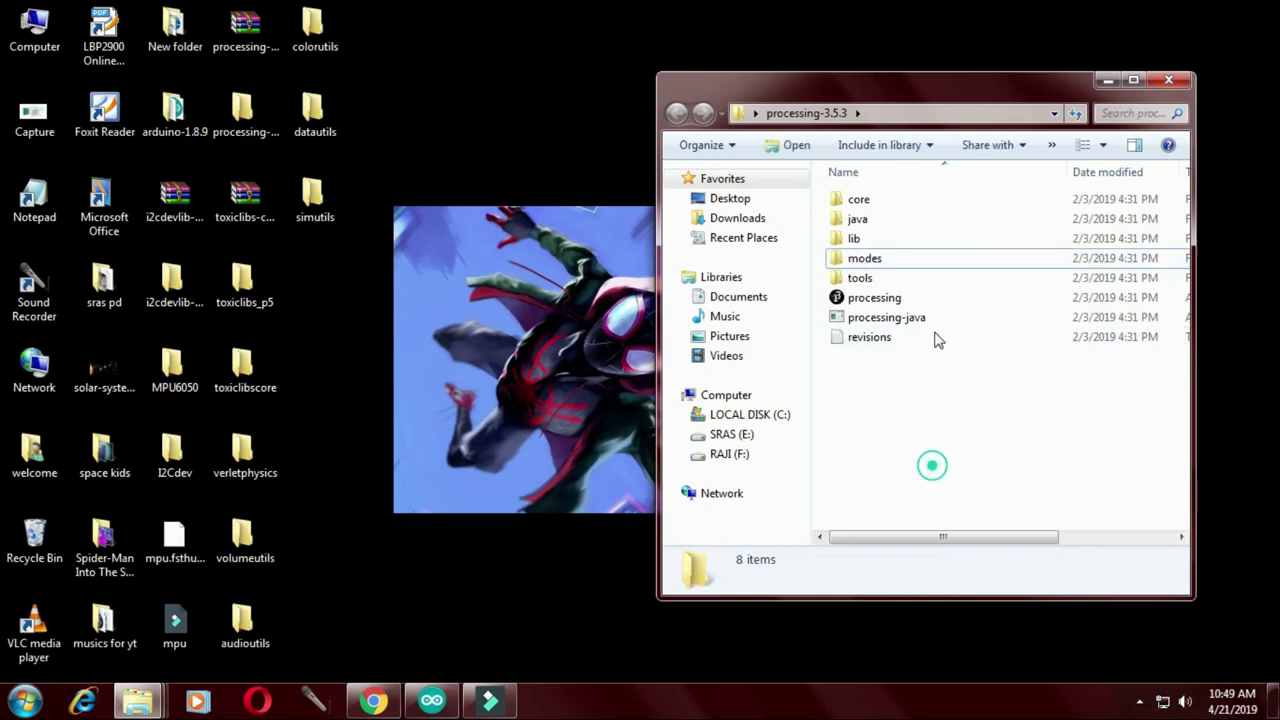
click(940, 262)
double_click(940, 262)
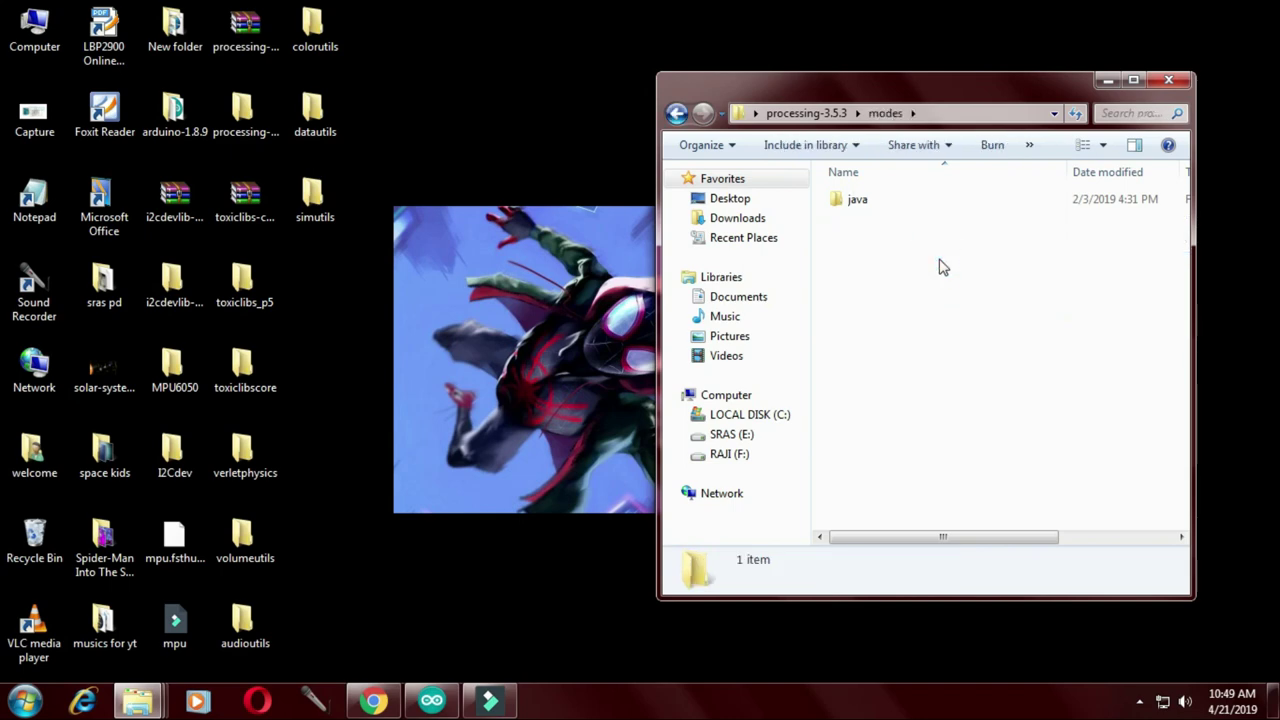
double_click(921, 205)
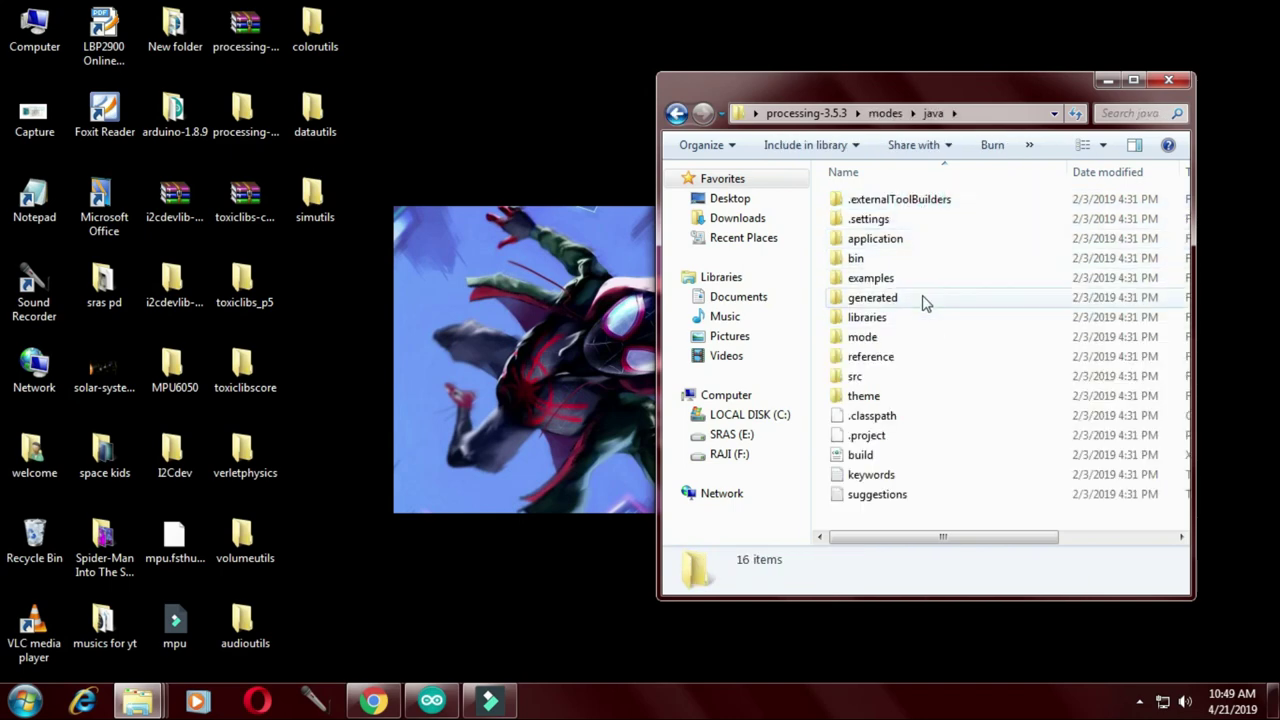
double_click(934, 322)
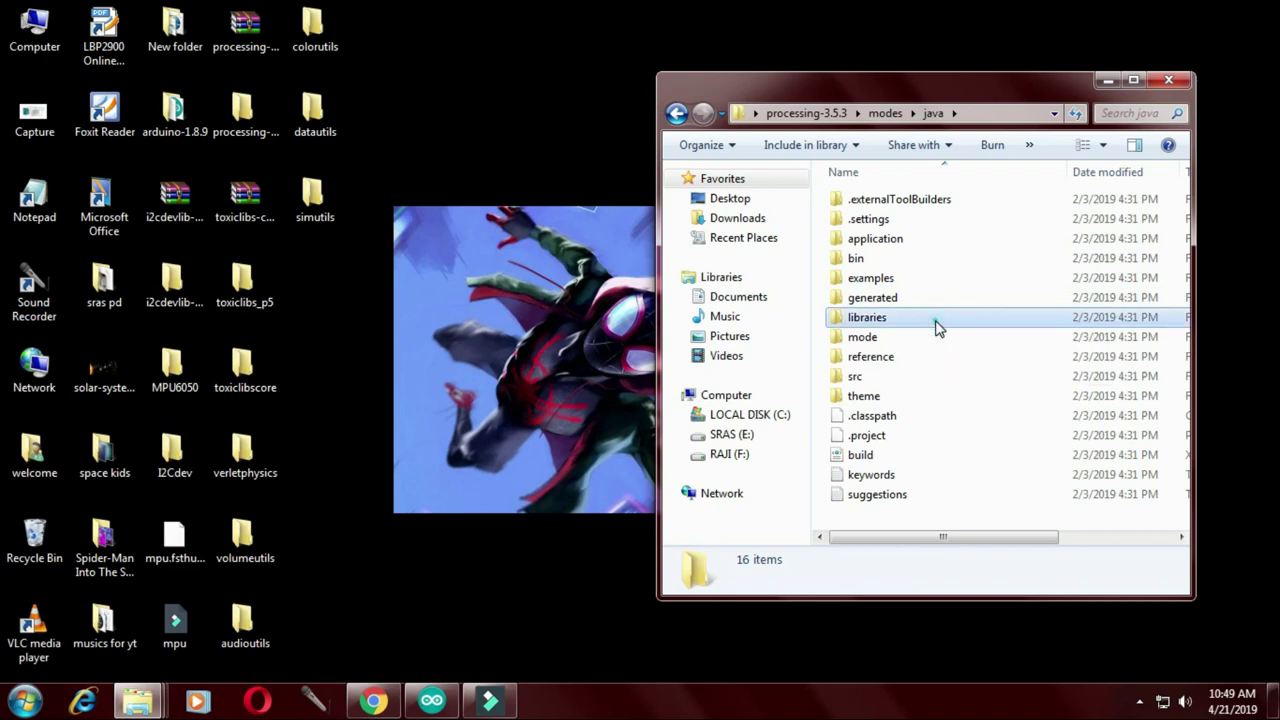
right_click(970, 445)
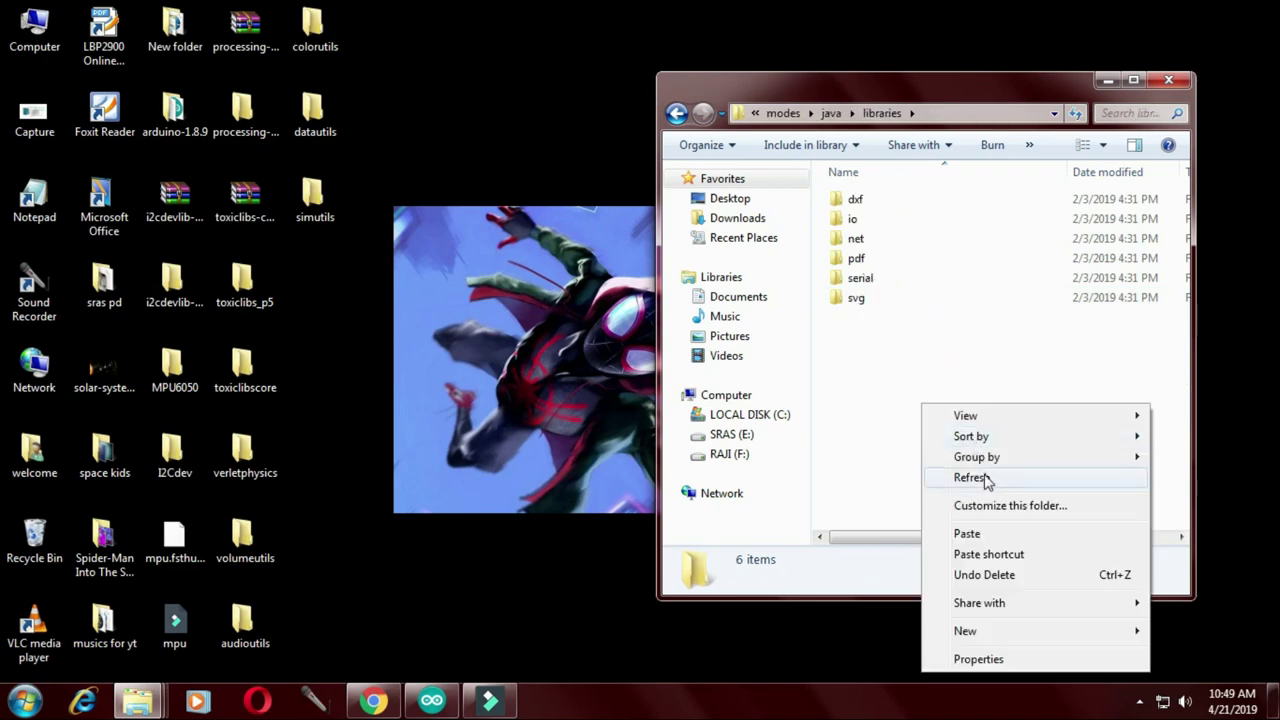
click(980, 532)
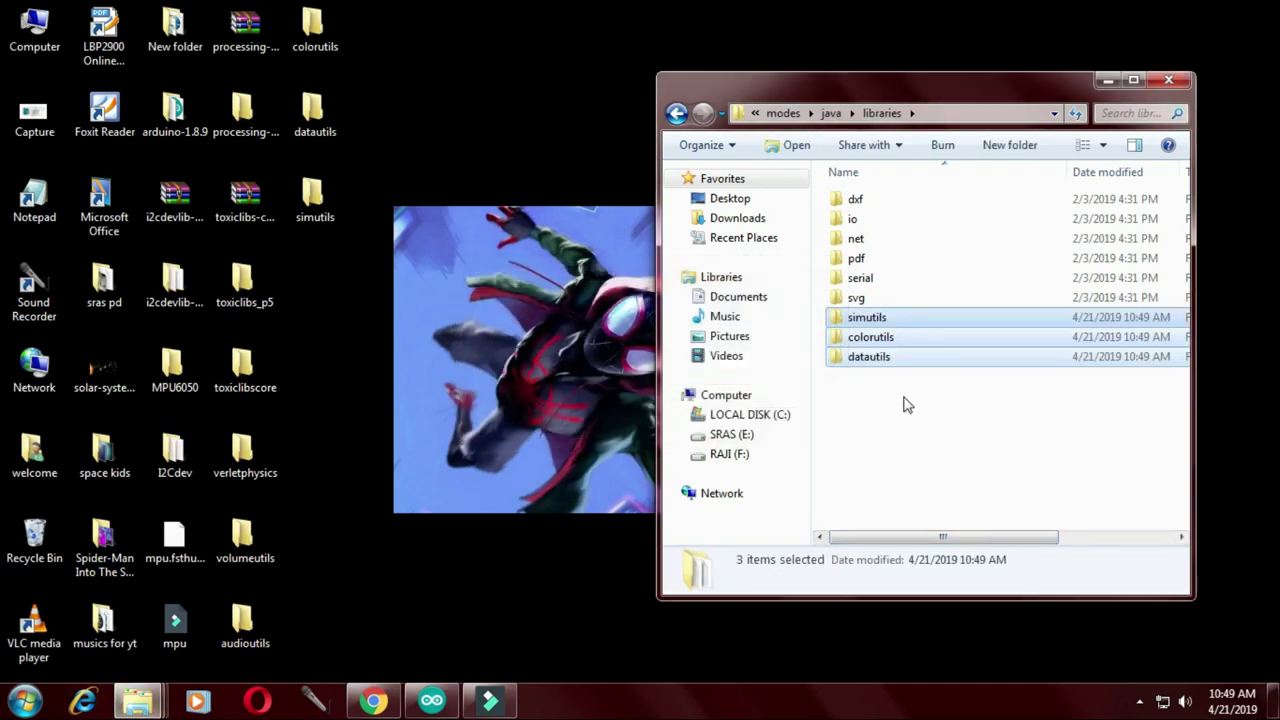
Step: Copy the toxiclibs_p5, toxiclibscore, verletphysics, volumeutils and audioutils folders from the desktop into the same libraries folder
drag(300, 265, 214, 651)
right_click(297, 665)
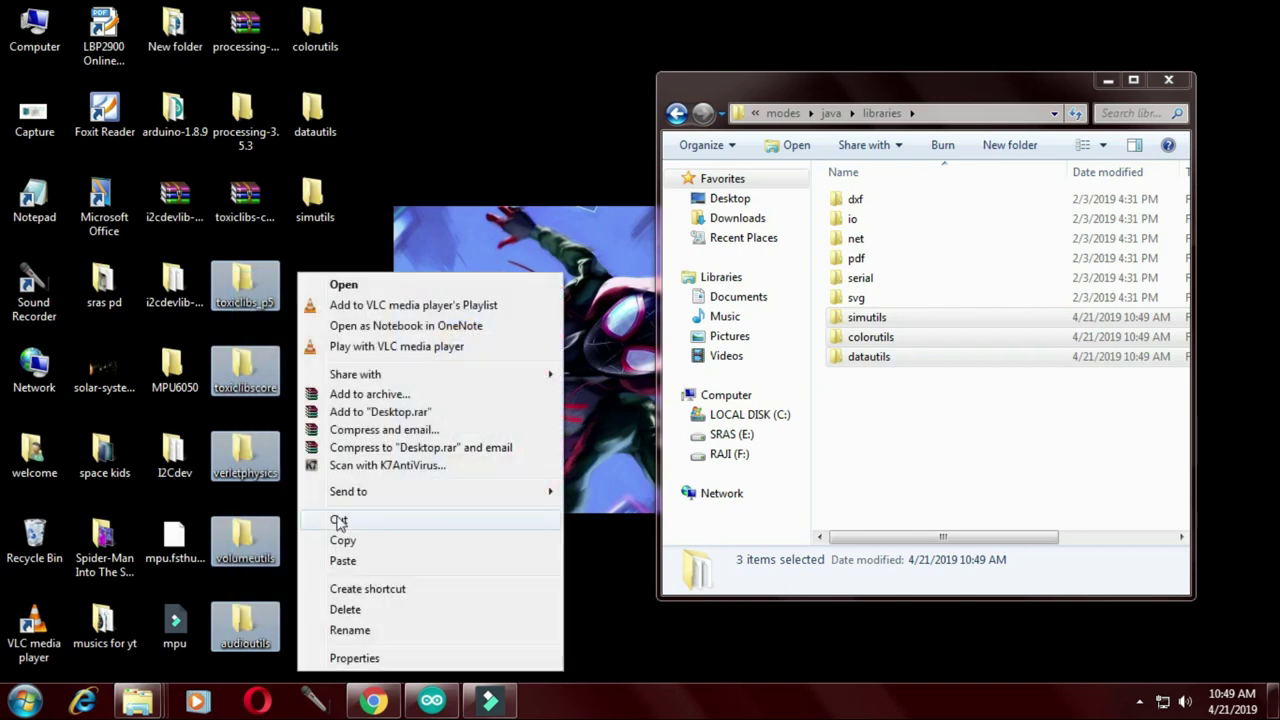
click(443, 542)
right_click(872, 408)
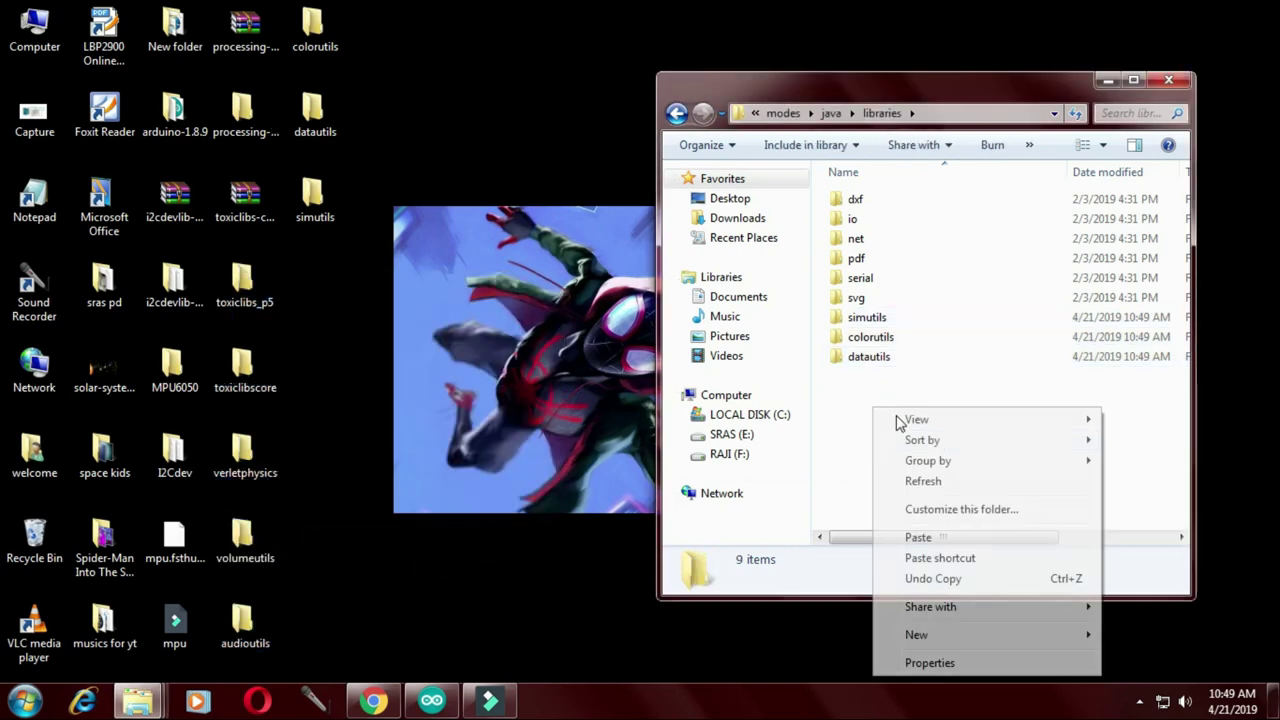
click(954, 540)
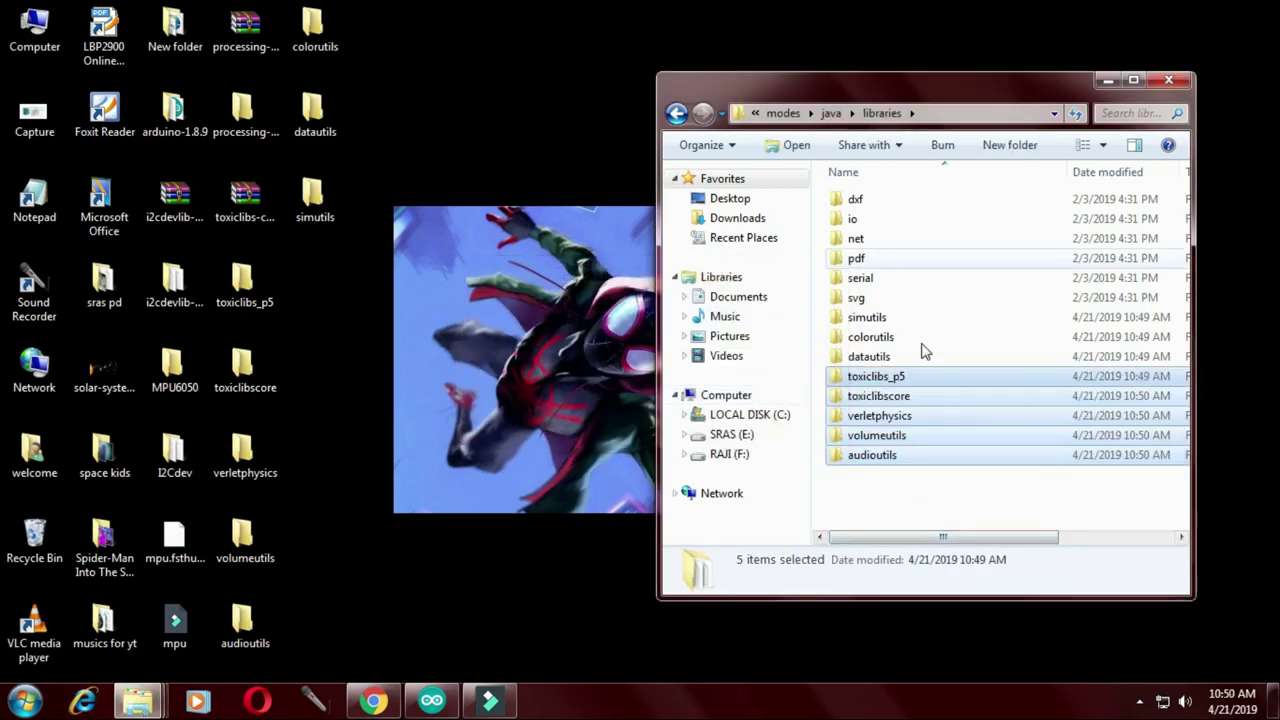
click(914, 503)
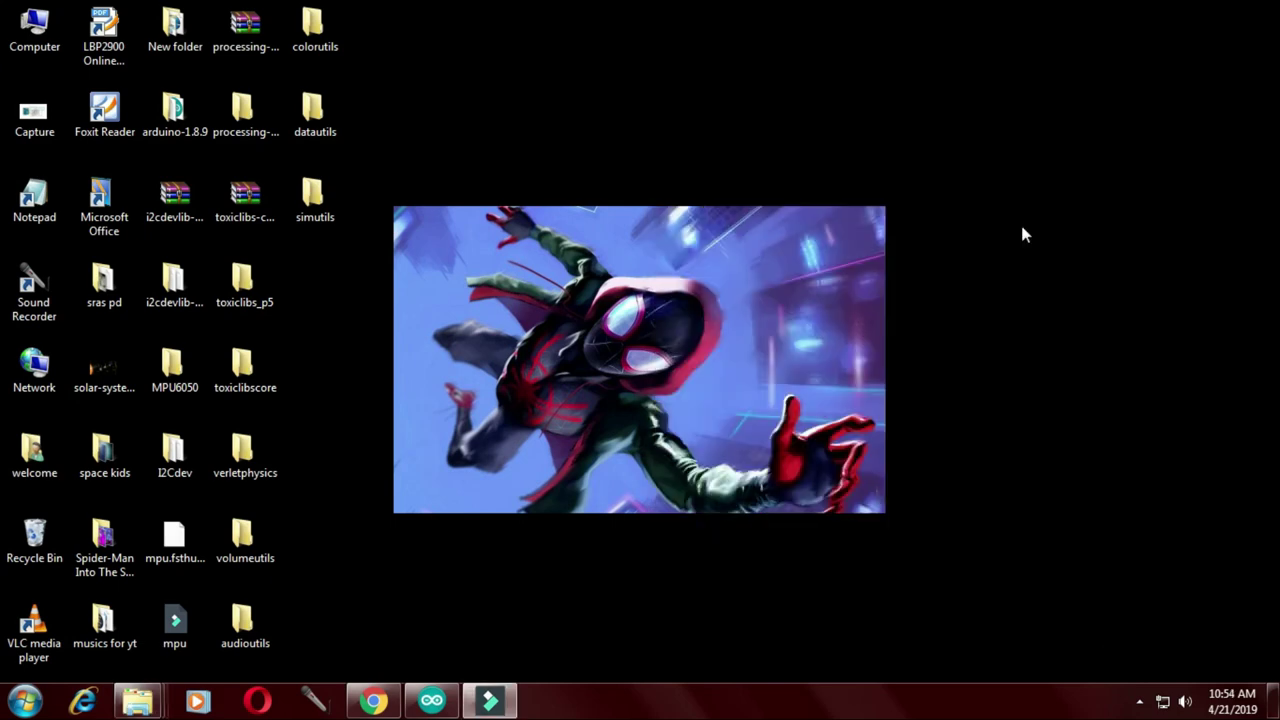
Step: Launch Processing from the processing-3.5.3 folder, dismiss the welcome message and maximize the sketch window
double_click(256, 116)
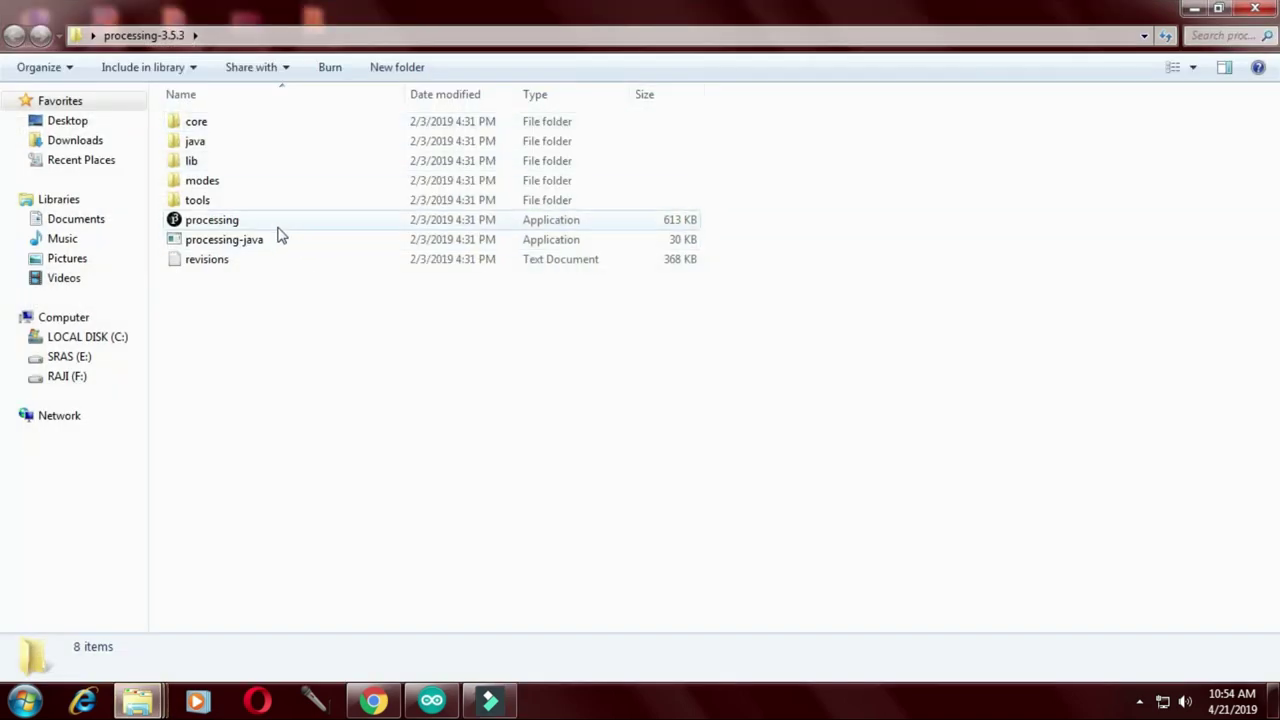
double_click(257, 227)
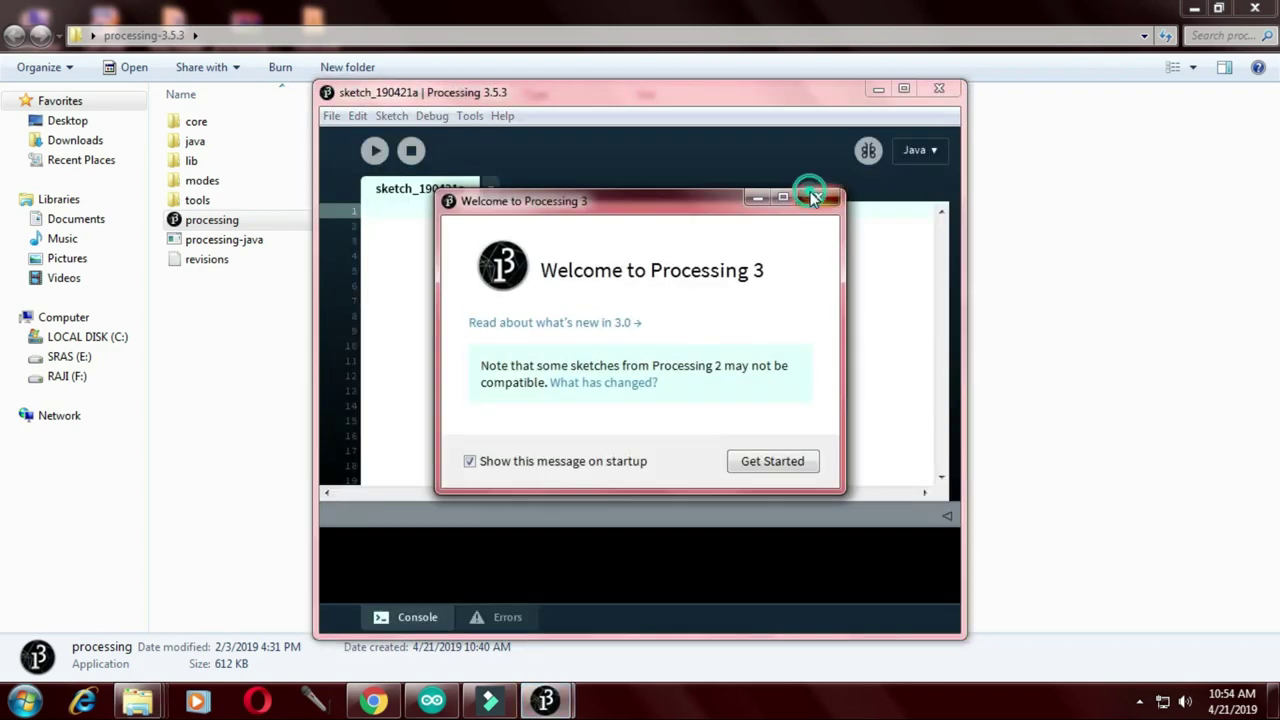
click(816, 197)
click(903, 89)
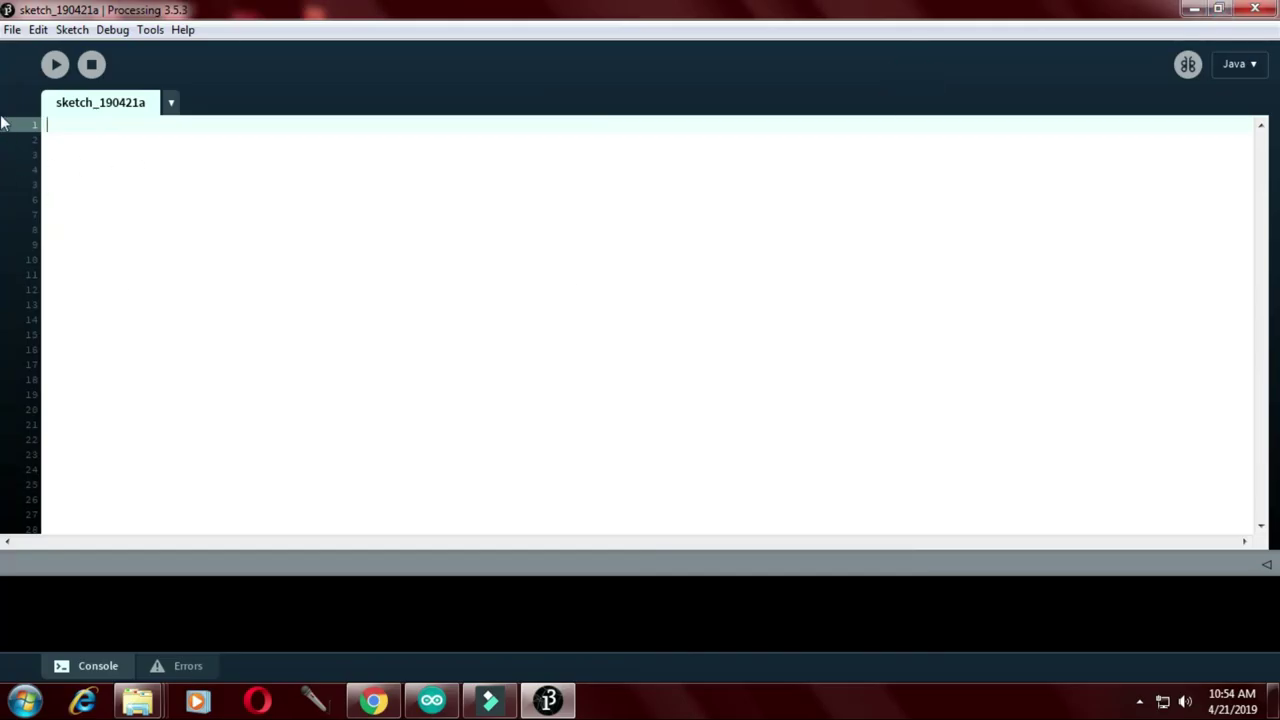
Step: Open the MPUTeapot sketch from the desktop folder MPU6050\examples\MPU6050_DMP6\Processing\MPUTeapot
click(13, 33)
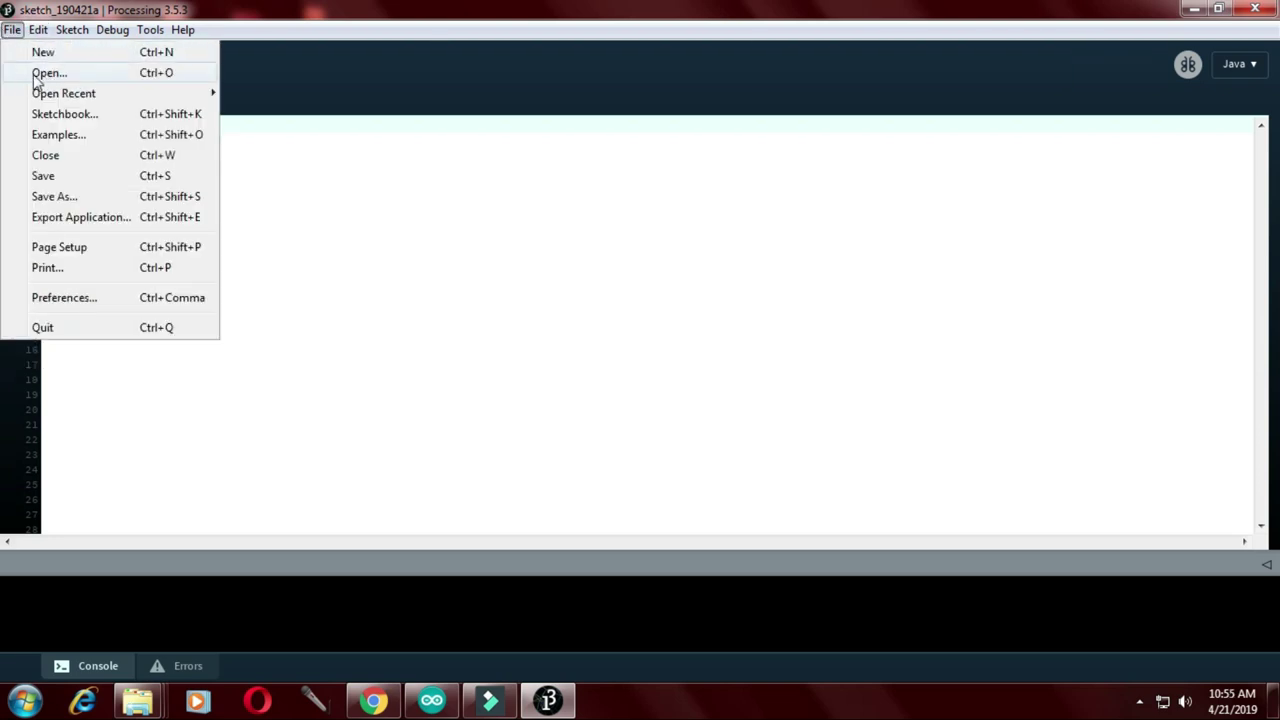
click(103, 78)
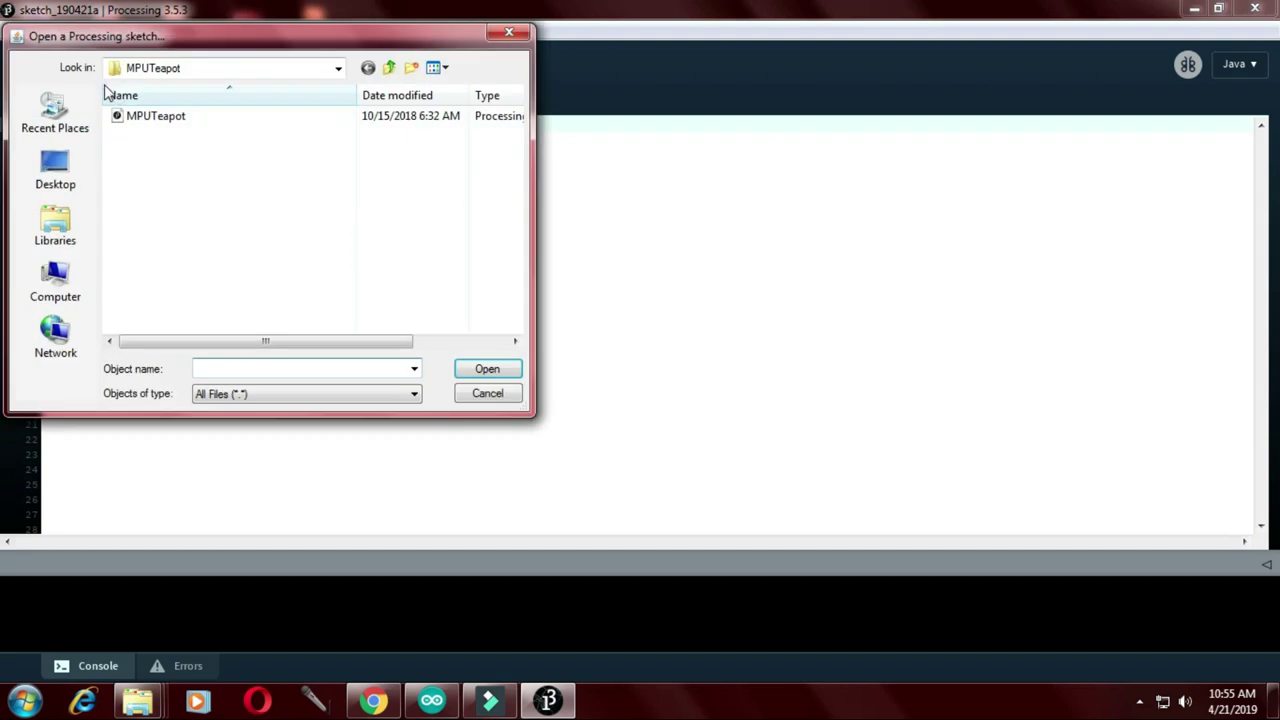
click(74, 170)
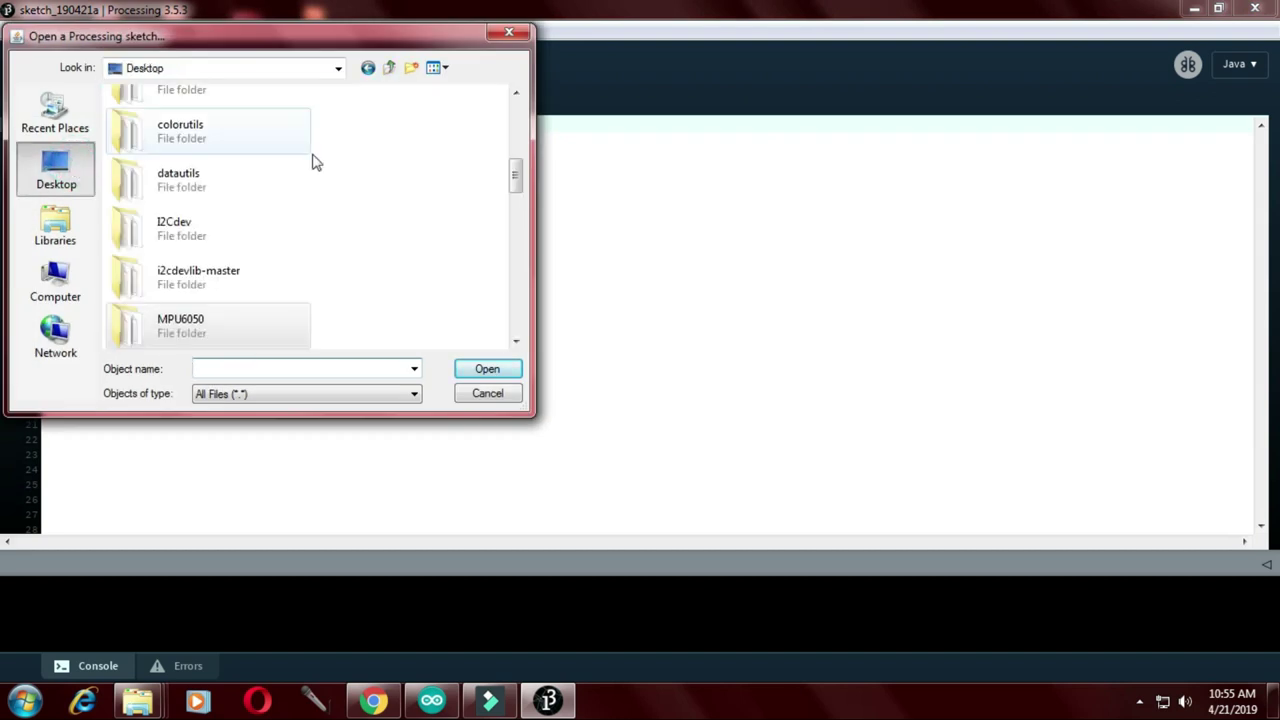
mouse_move(519, 183)
mouse_down()
mouse_move(514, 157)
mouse_move(516, 196)
mouse_up()
click(254, 200)
click(229, 182)
double_click(231, 184)
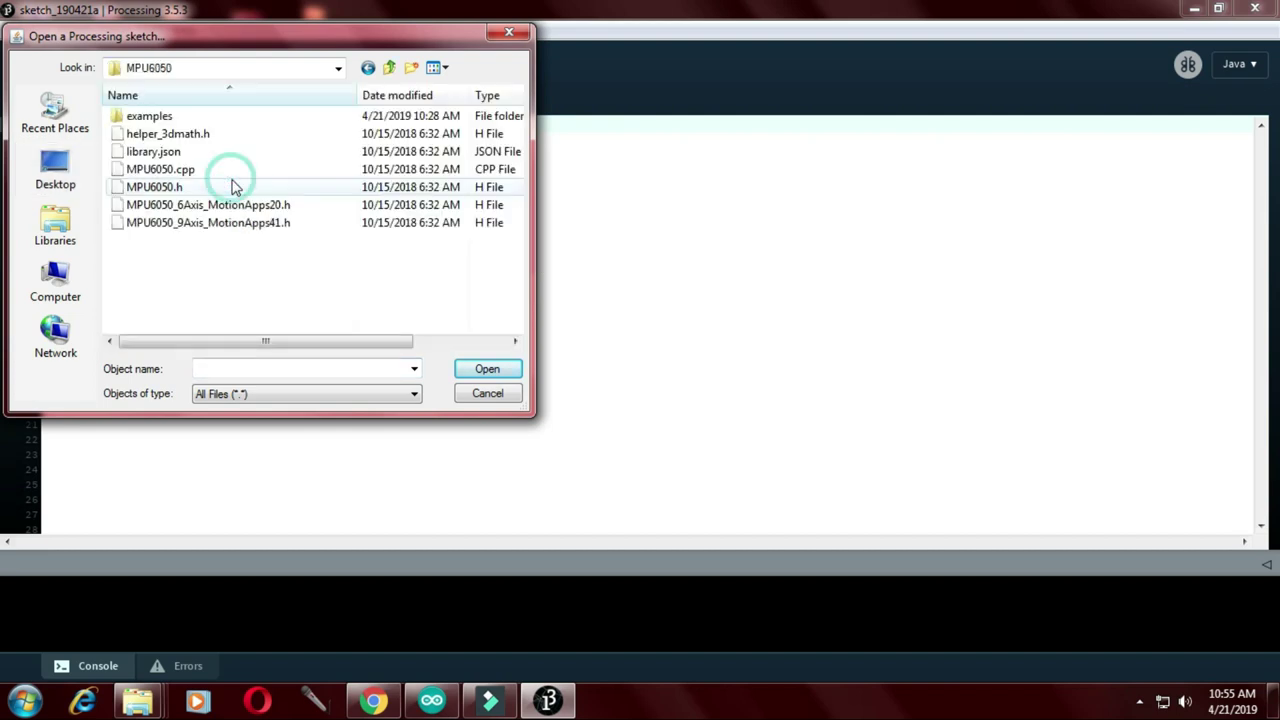
double_click(163, 117)
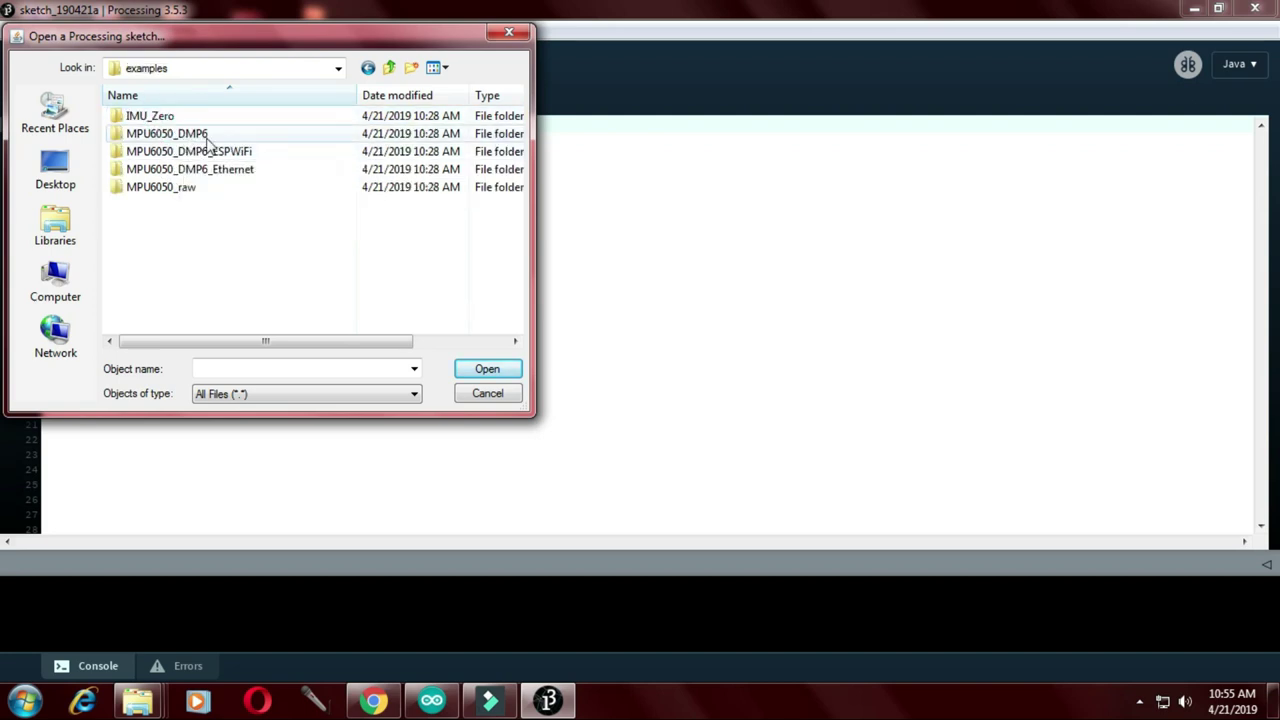
double_click(207, 133)
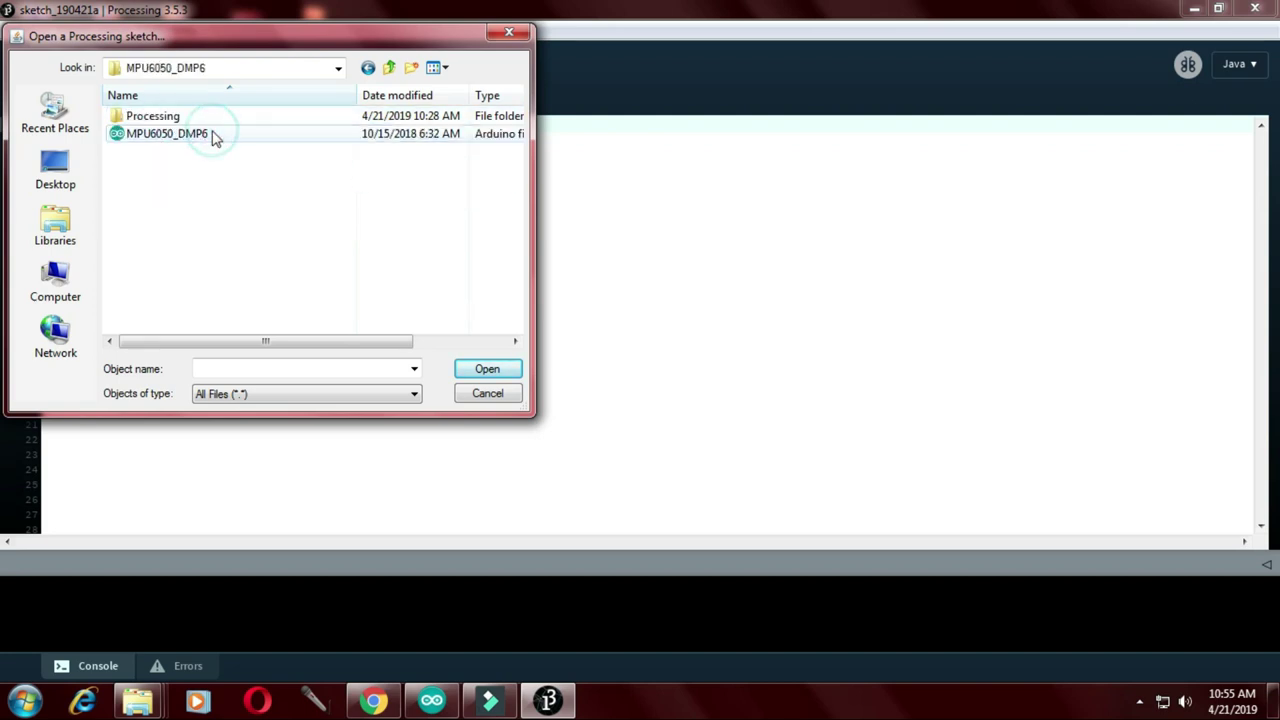
double_click(208, 117)
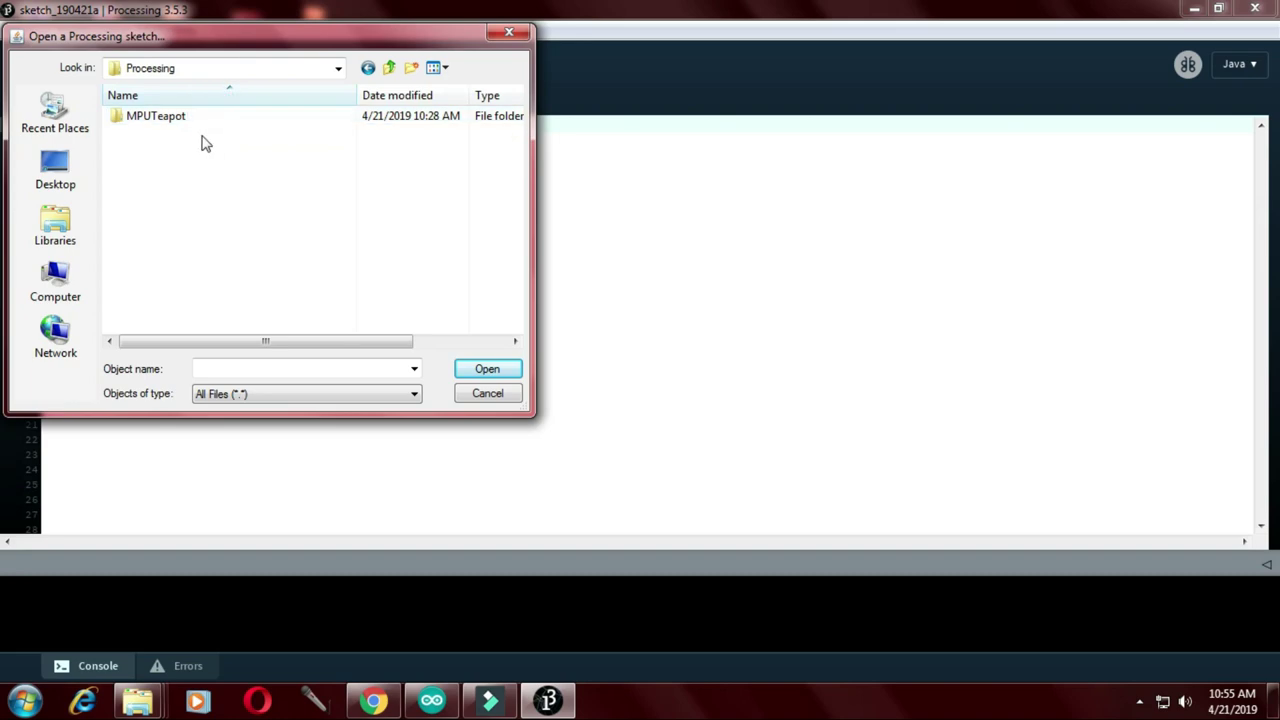
double_click(212, 118)
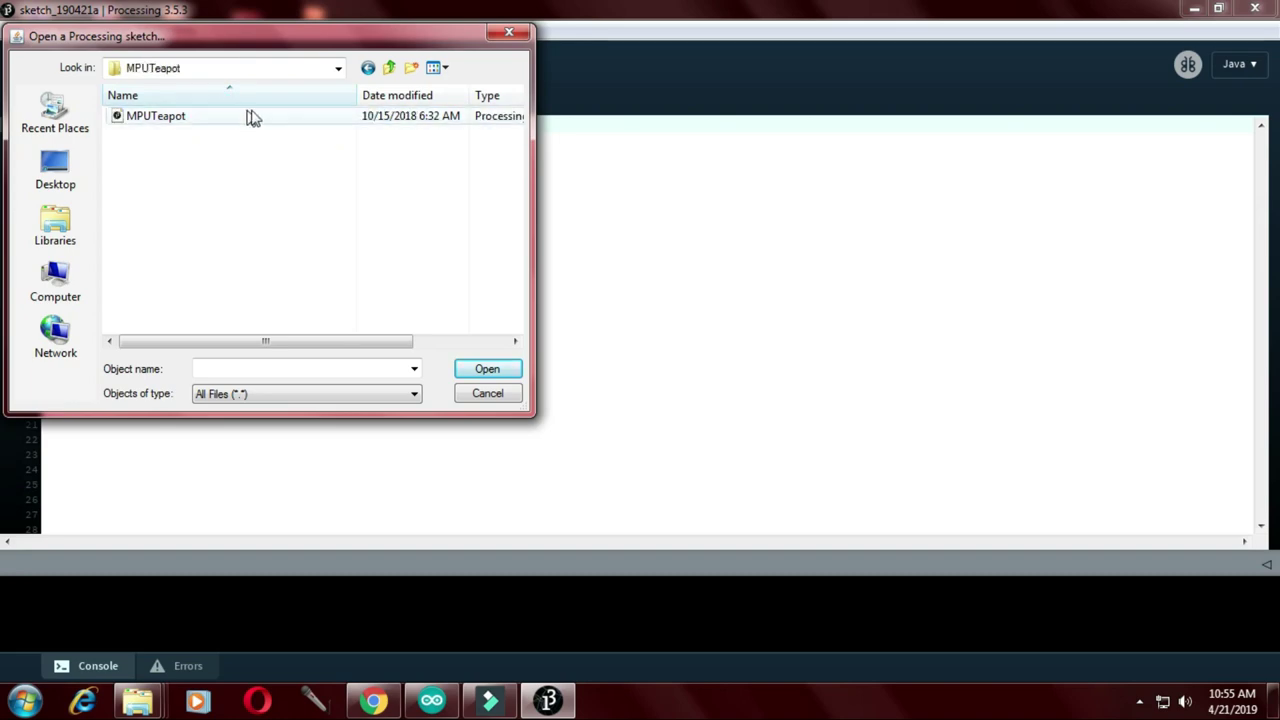
double_click(247, 118)
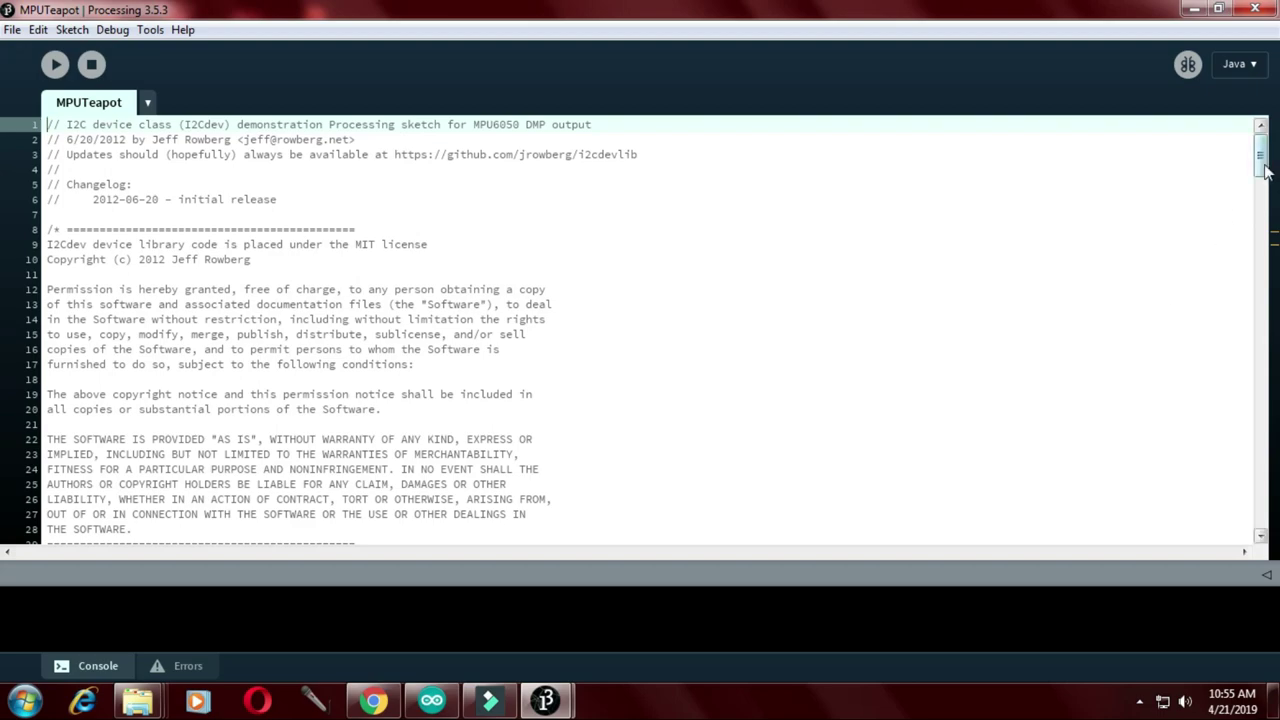
Step: Look through the MPUTeapot code, run the sketch to view its 3D output, and close the output window
mouse_move(1263, 170)
mouse_down()
mouse_move(1260, 523)
mouse_move(1266, 152)
mouse_up()
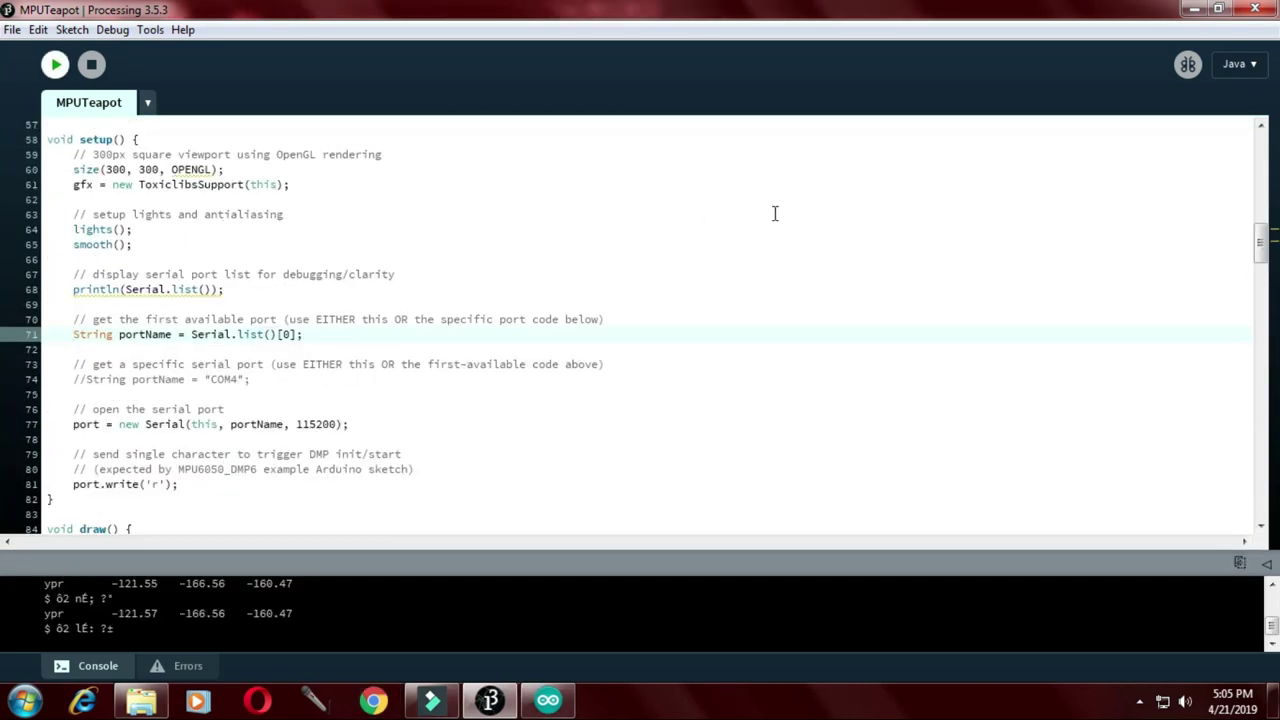
click(832, 213)
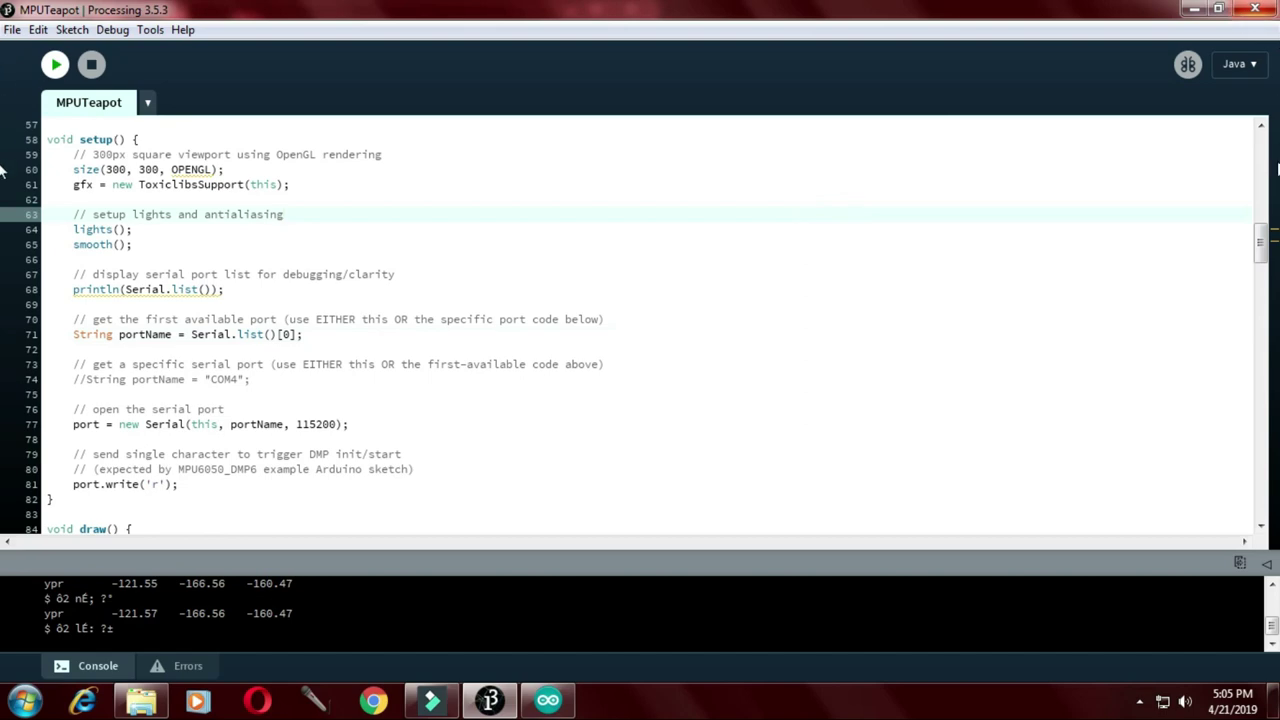
drag(1270, 255, 1259, 150)
scroll(5, 190, down, 20)
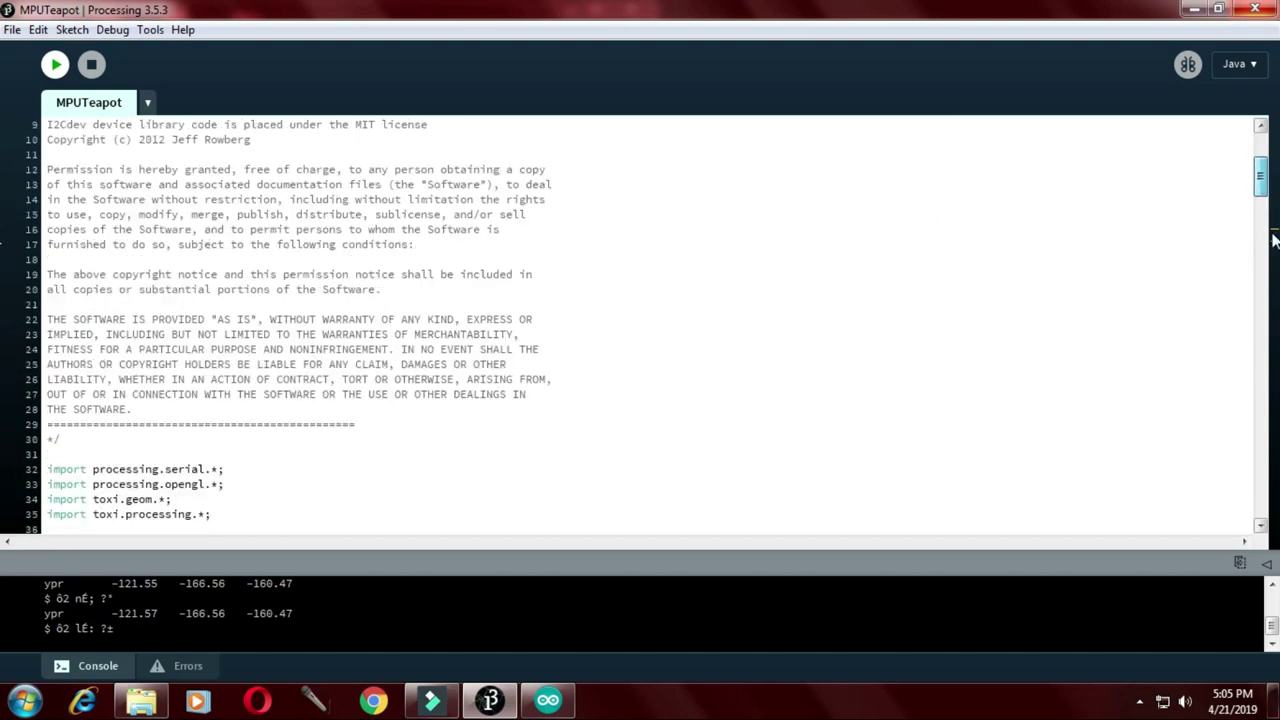
scroll(5, 190, up, 13)
scroll(5, 190, up, 7)
click(54, 65)
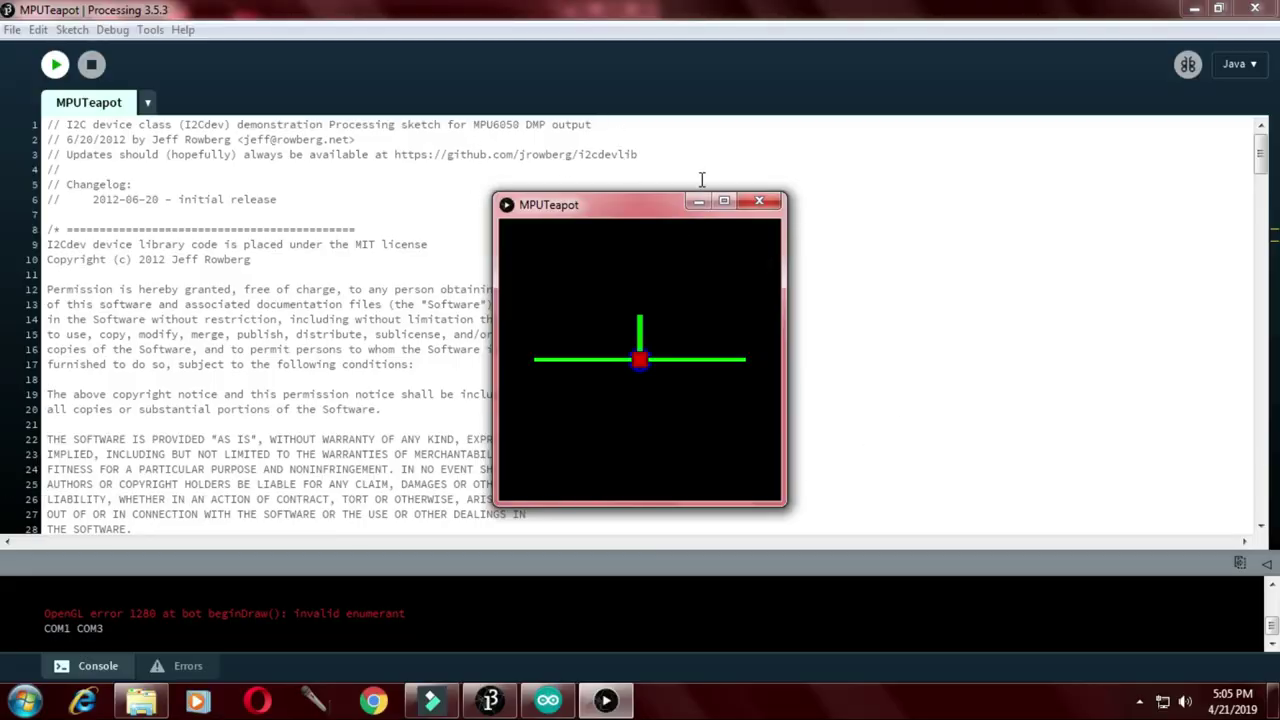
click(759, 203)
Step: Comment out the first-available-port line String portName = Serial.list()[0]; in setup()
drag(1262, 152, 1276, 257)
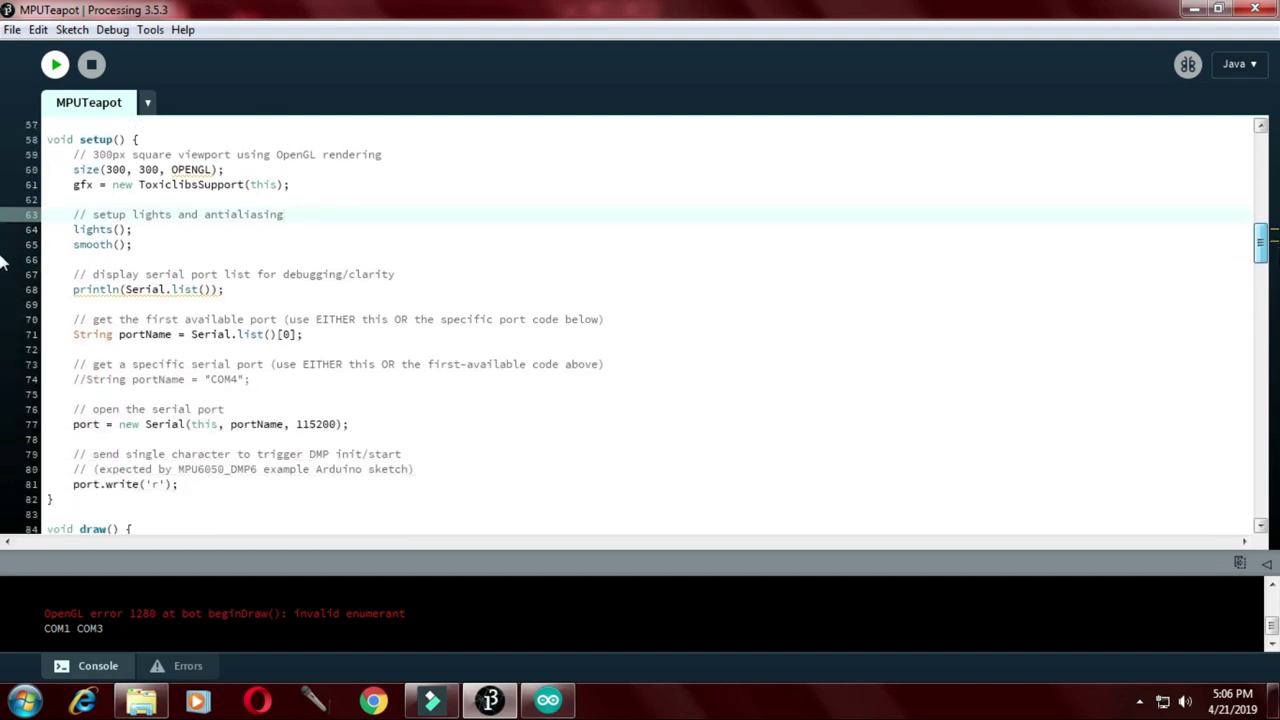
scroll(0, 262, up, 3)
scroll(0, 262, down, 3)
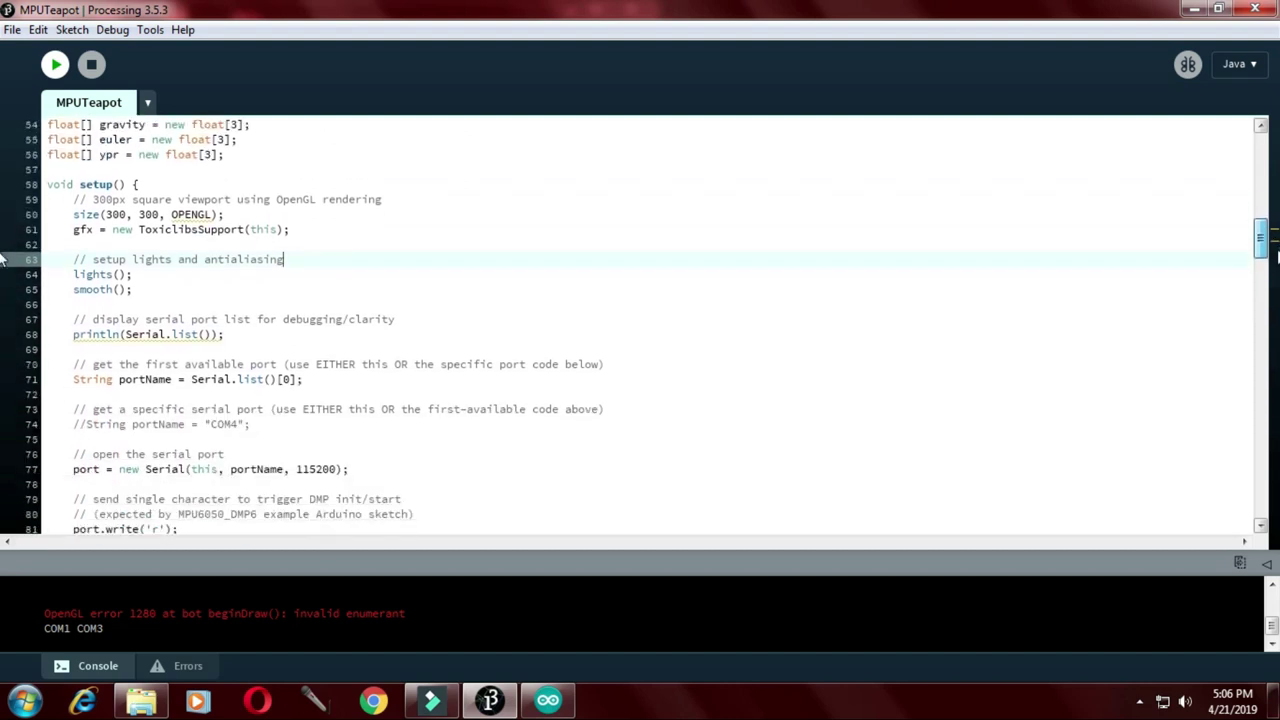
scroll(0, 262, down, 1)
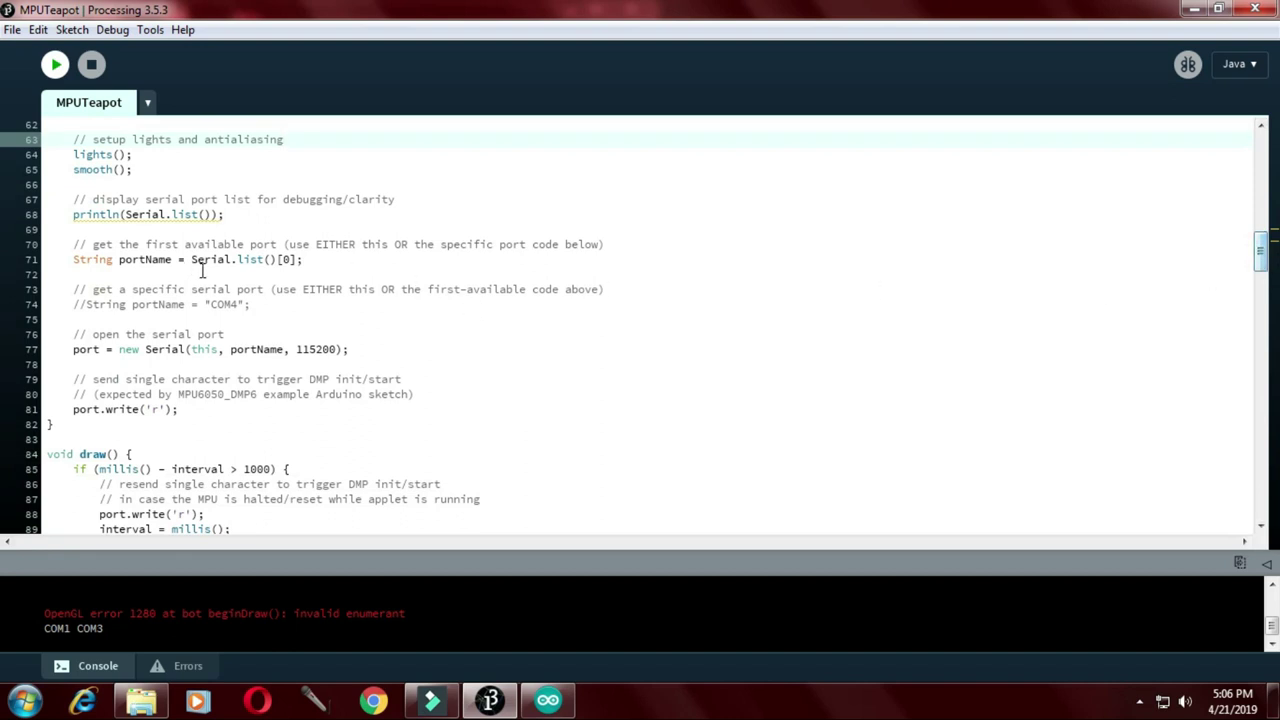
click(82, 259)
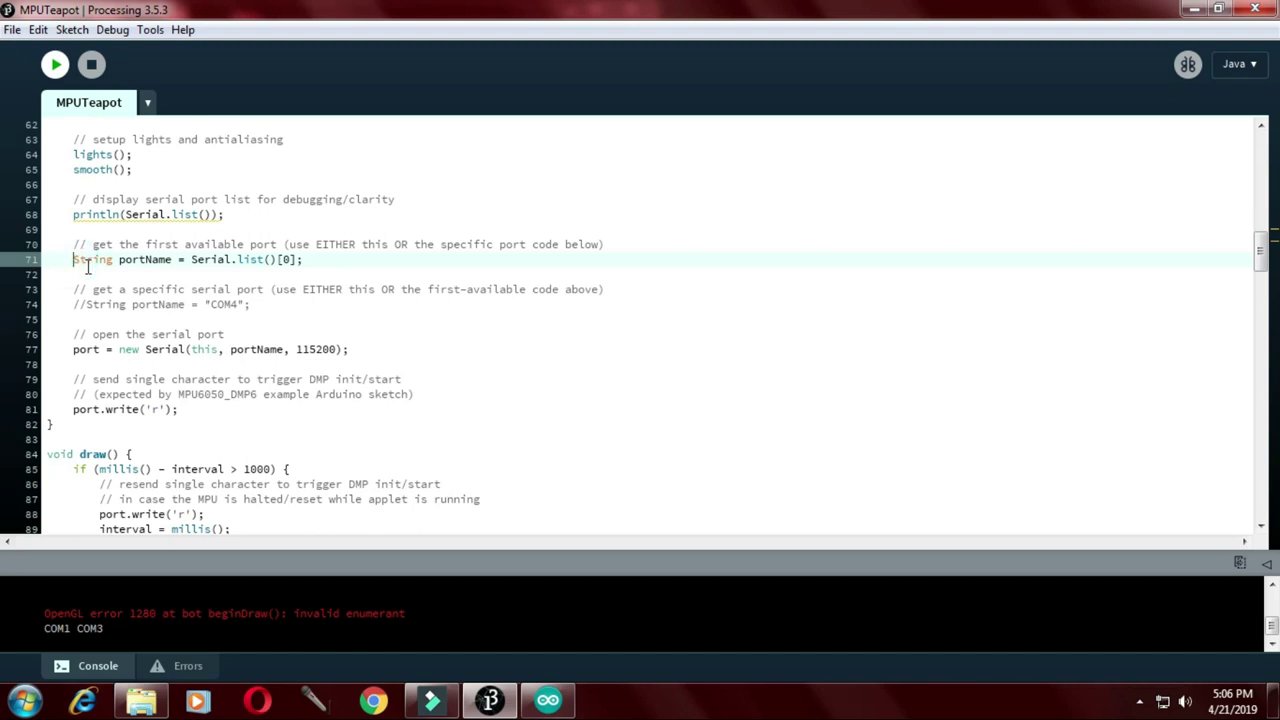
text(//)
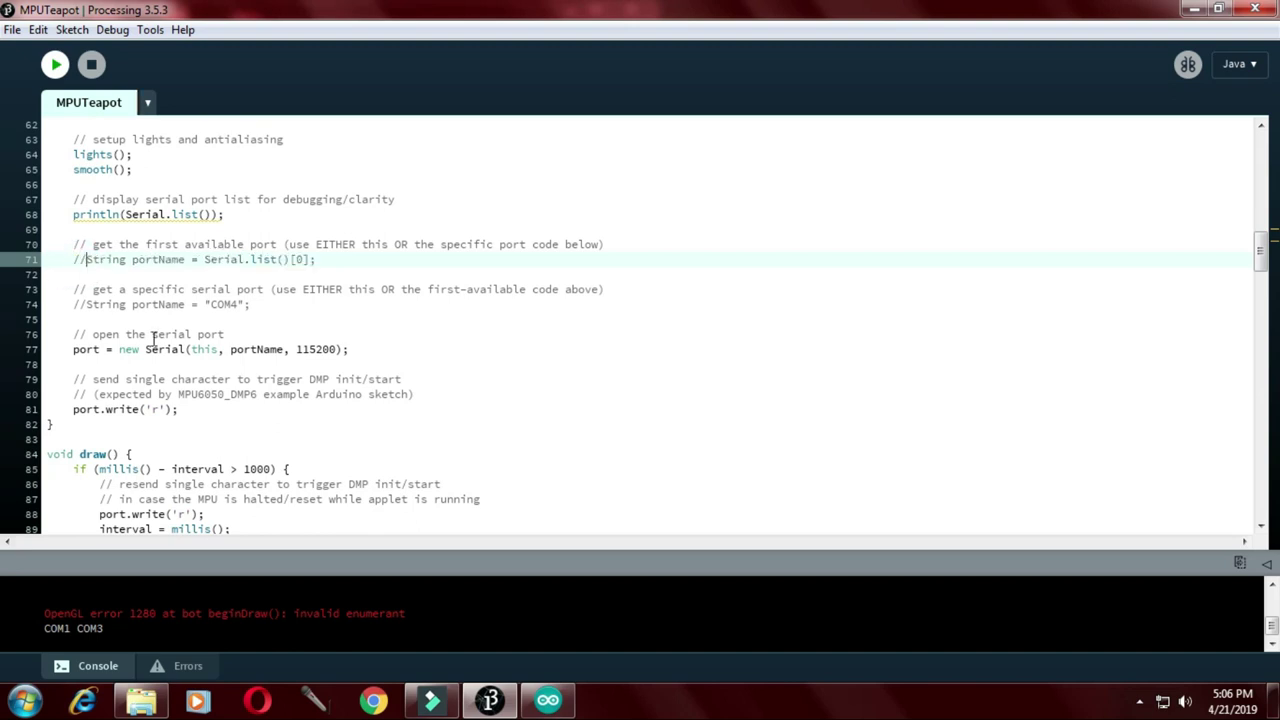
Step: Uncomment the specific serial port line String portName = "COM4"; in setup()
click(85, 305)
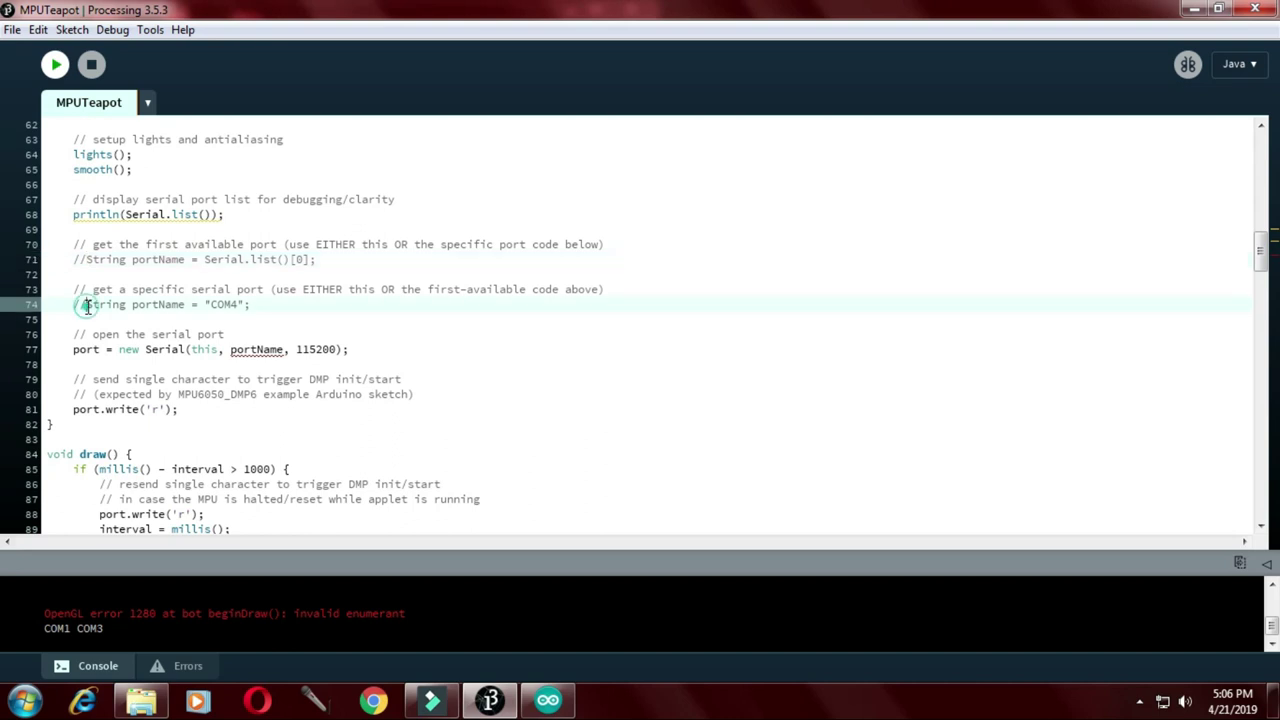
key(BackSpace)
key(BackSpace)
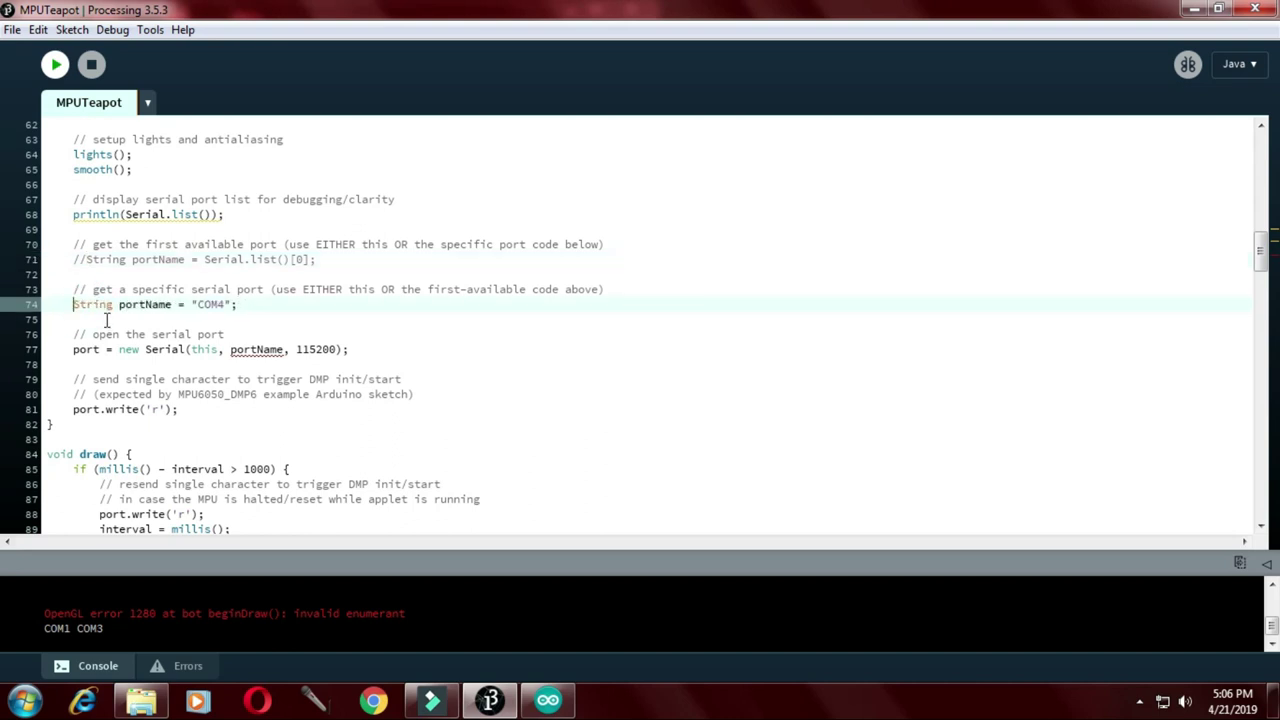
click(228, 310)
click(305, 334)
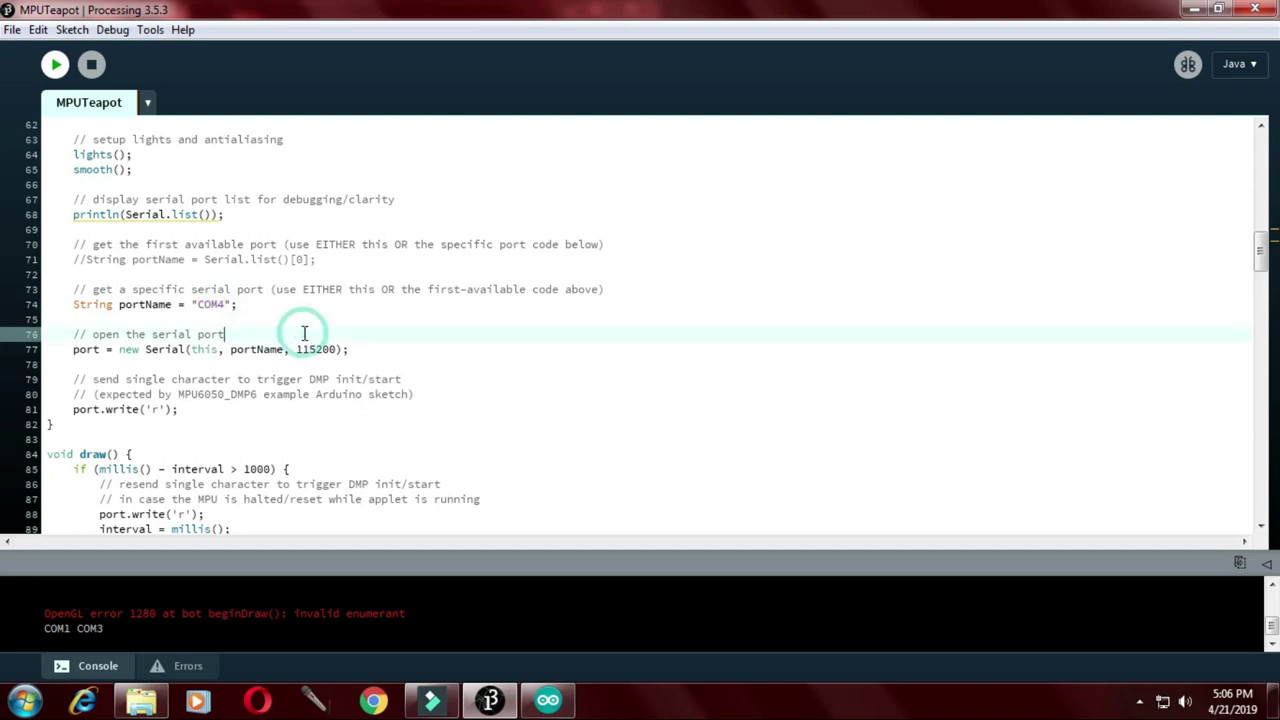
click(259, 302)
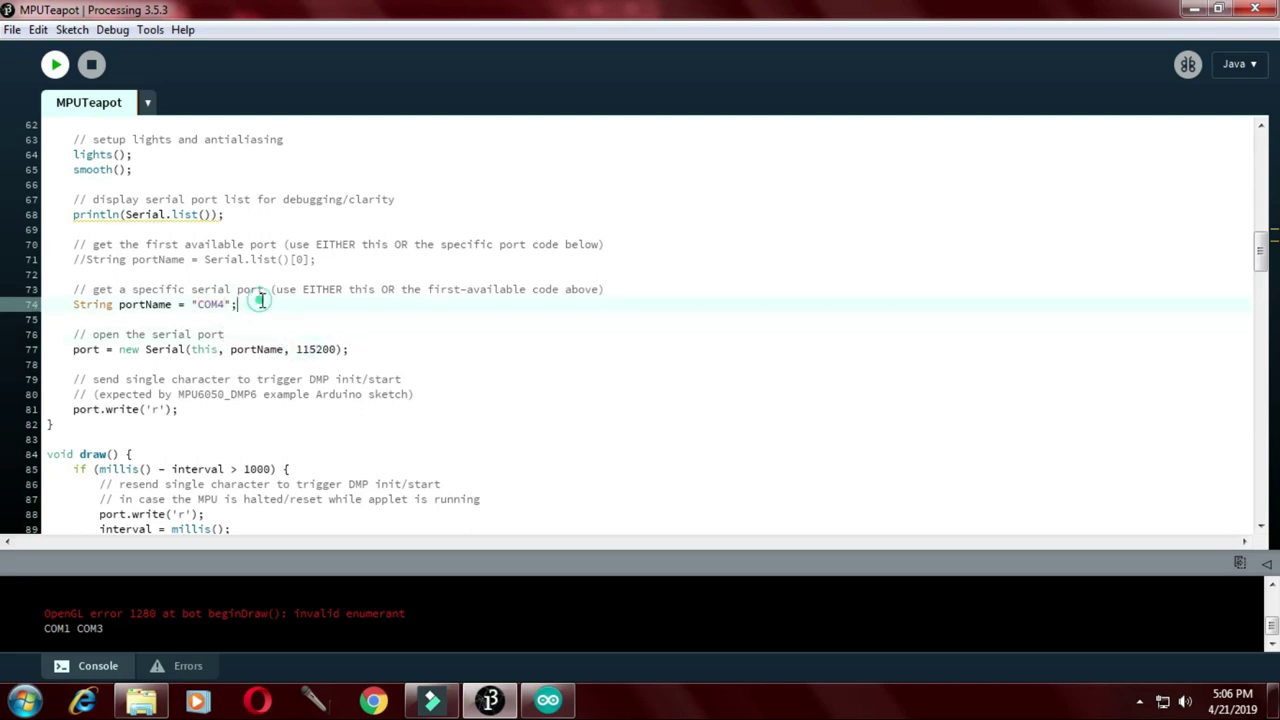
Step: Switch to the Arduino IDE beside the Processing sketch and check which serial port the board uses
click(567, 707)
click(1218, 8)
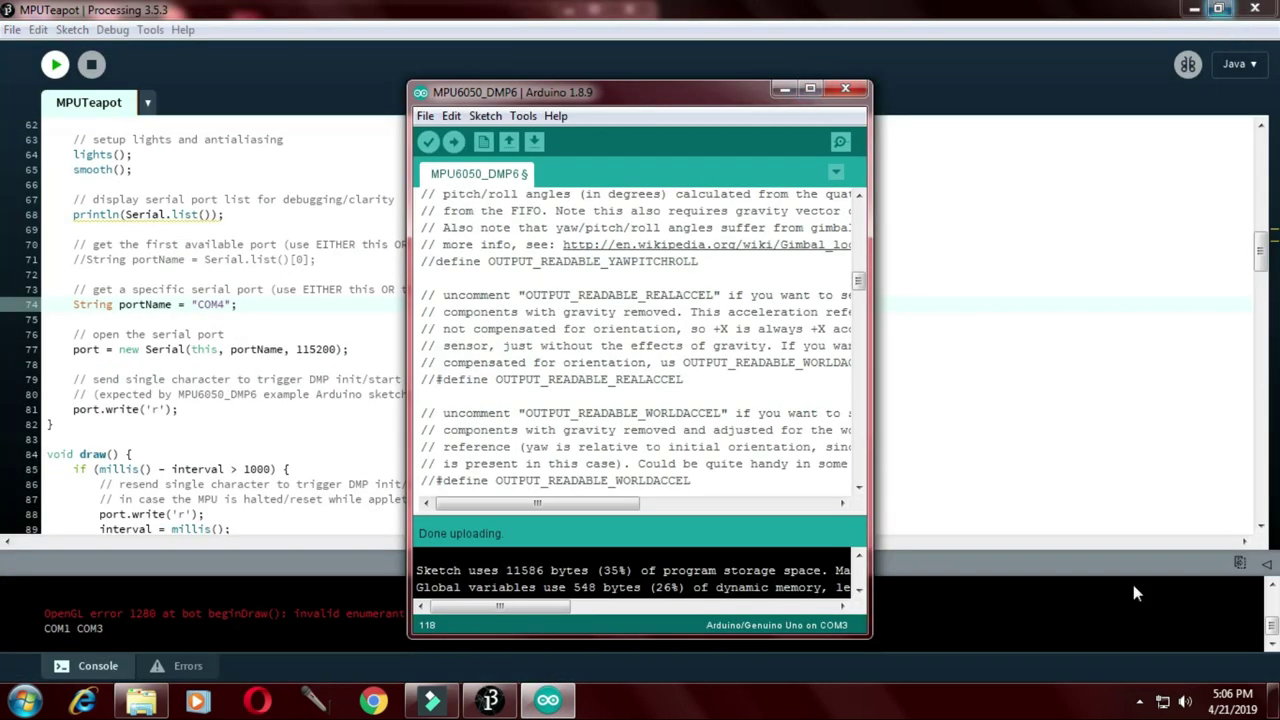
click(836, 628)
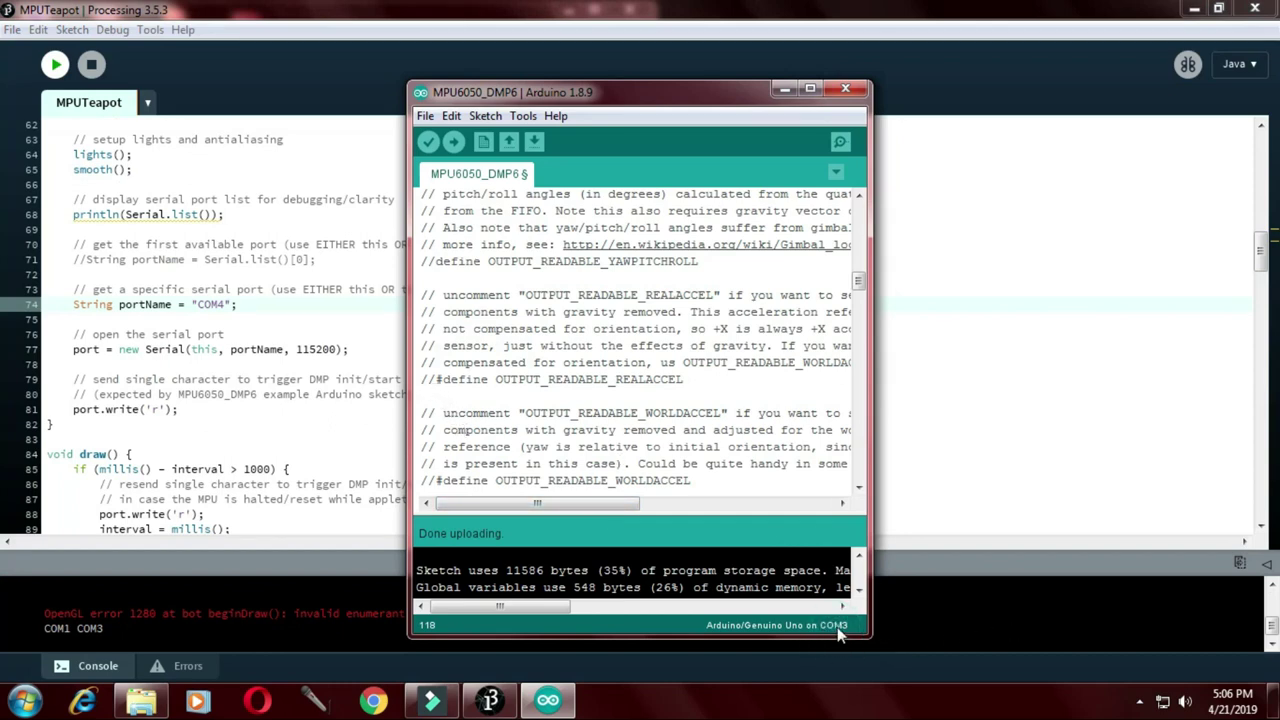